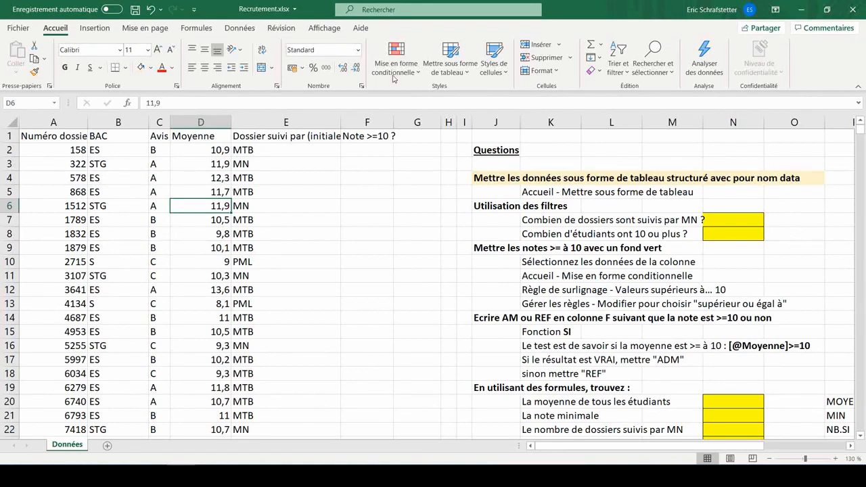
- Format the data range as a table with headers using the Blue medium table style 2
click(462, 61)
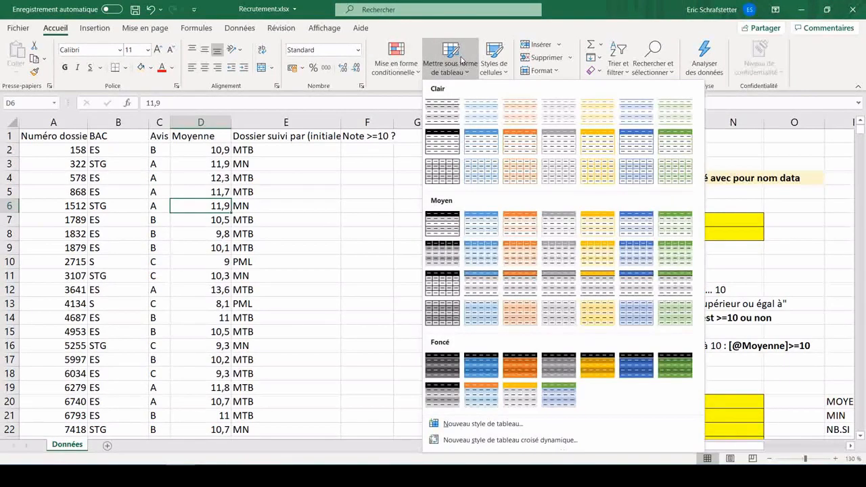
click(489, 226)
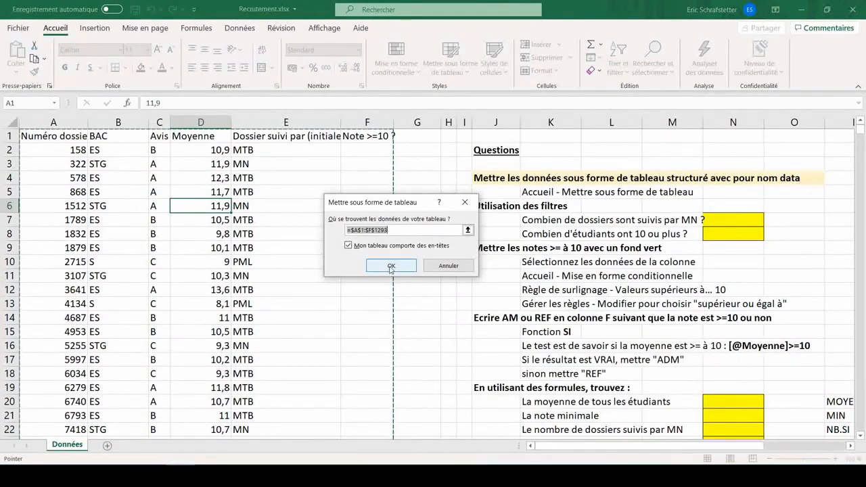
click(391, 266)
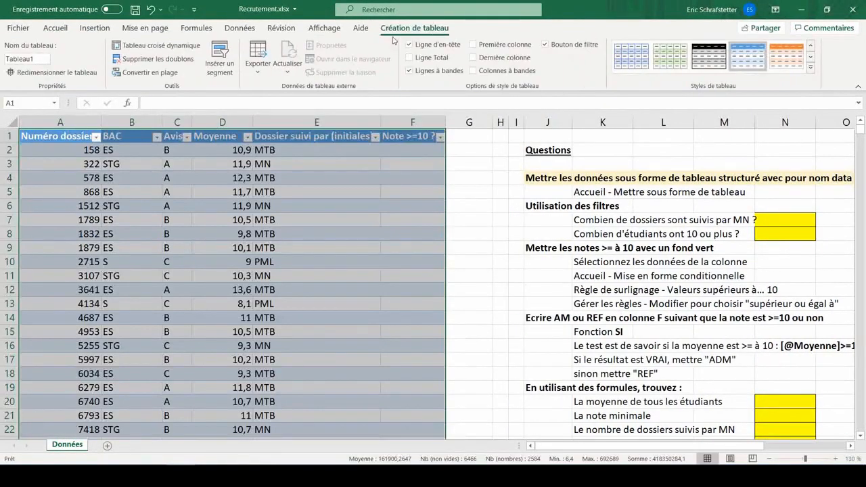
- Name the table data
click(27, 59)
text(data)
key(Return)
click(548, 247)
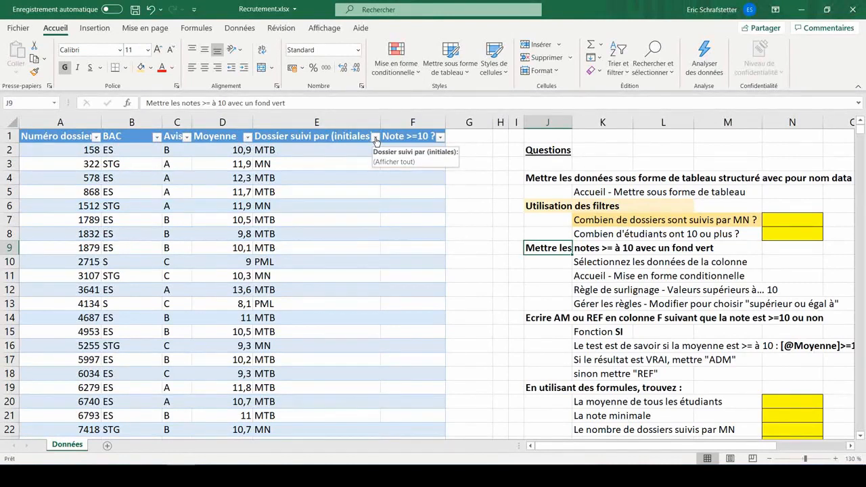
- Filter the Dossier suivi par column to show only the MN files
click(239, 27)
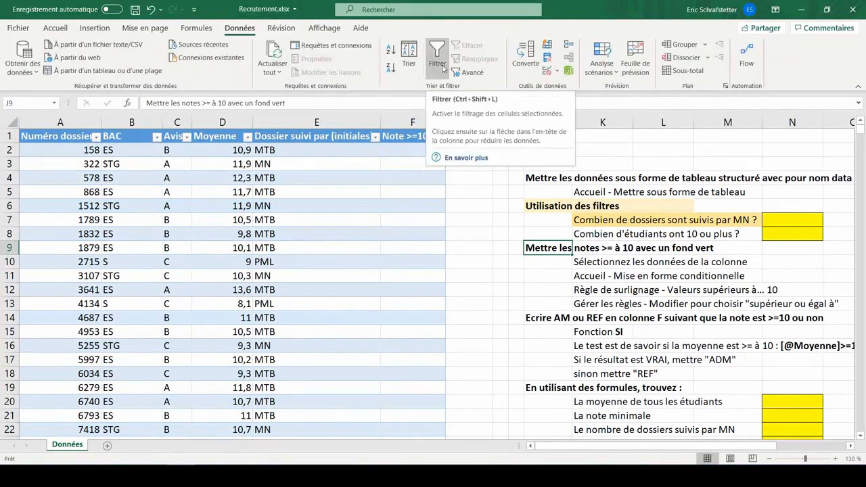
click(443, 68)
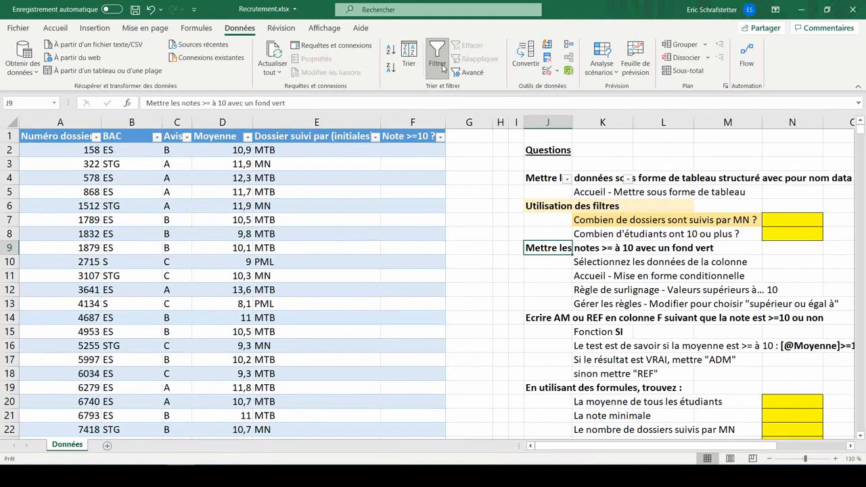
click(375, 136)
click(257, 271)
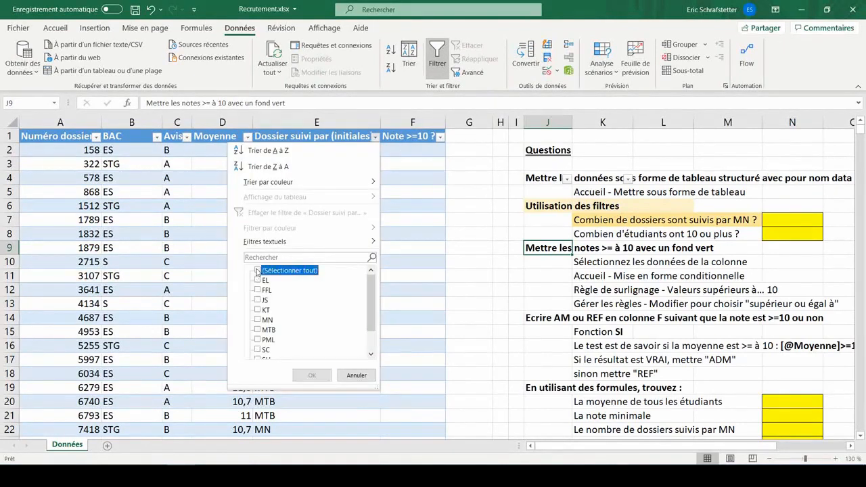
click(257, 320)
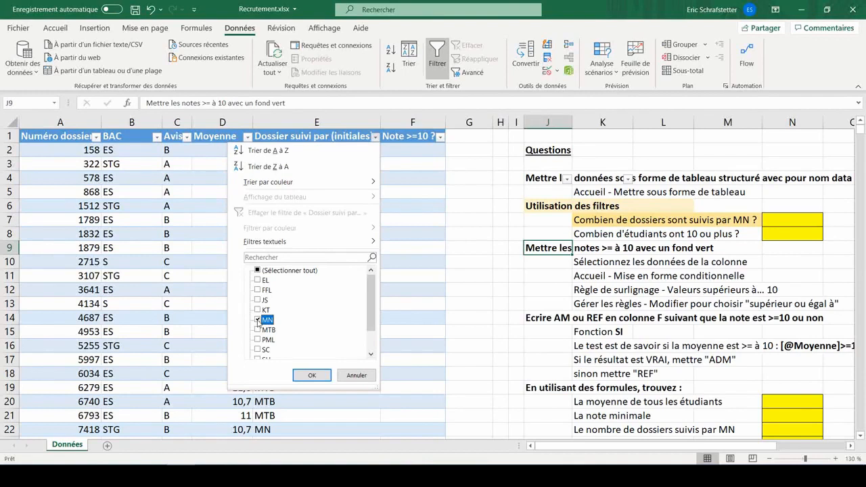
click(257, 270)
click(262, 257)
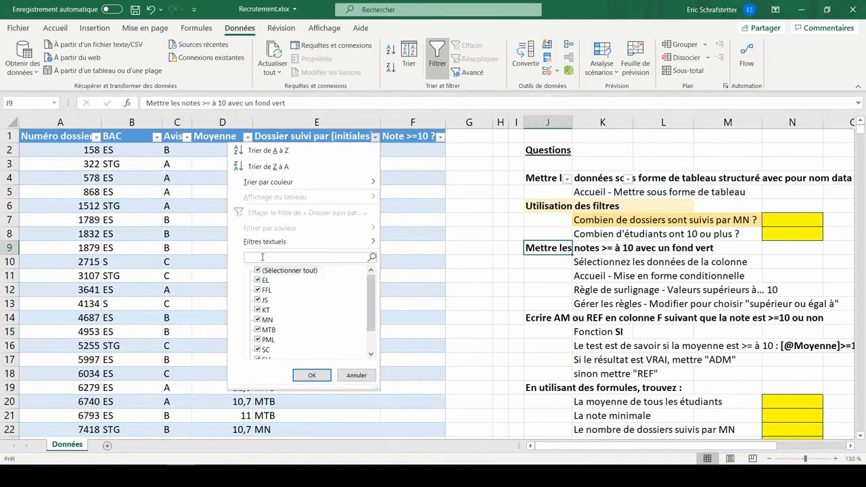
text(mn)
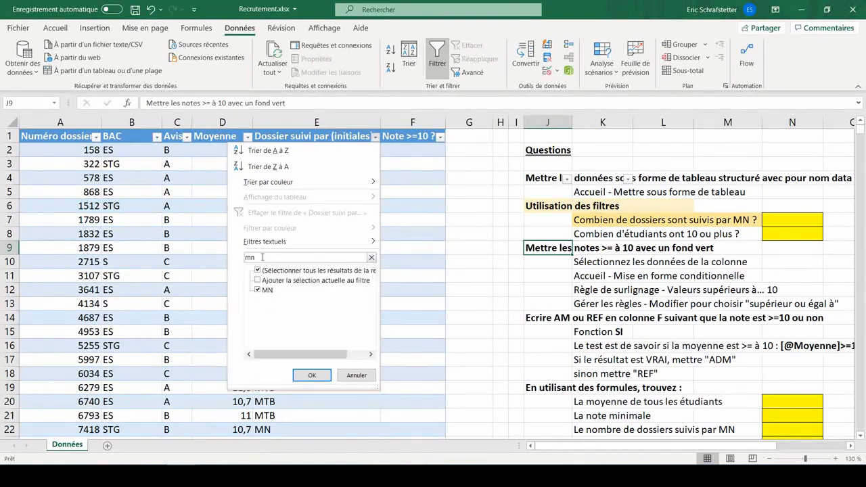
click(312, 374)
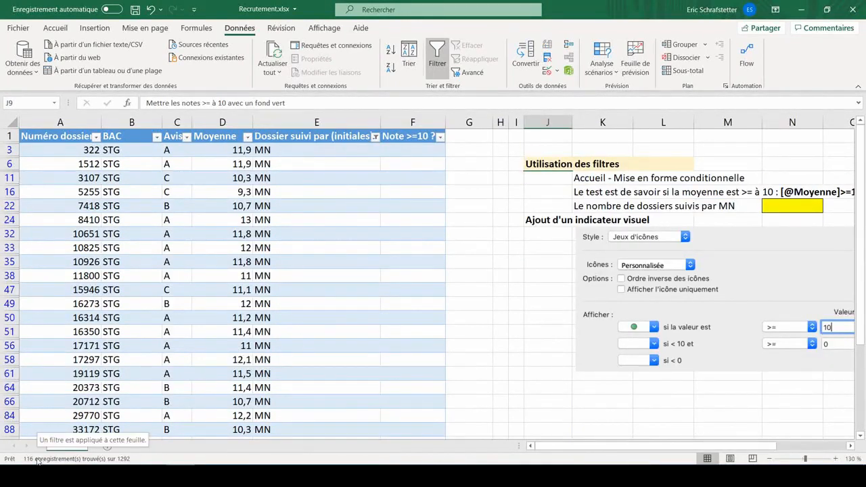
- Clear the filter and record 116 as the number of files followed by MN
click(317, 178)
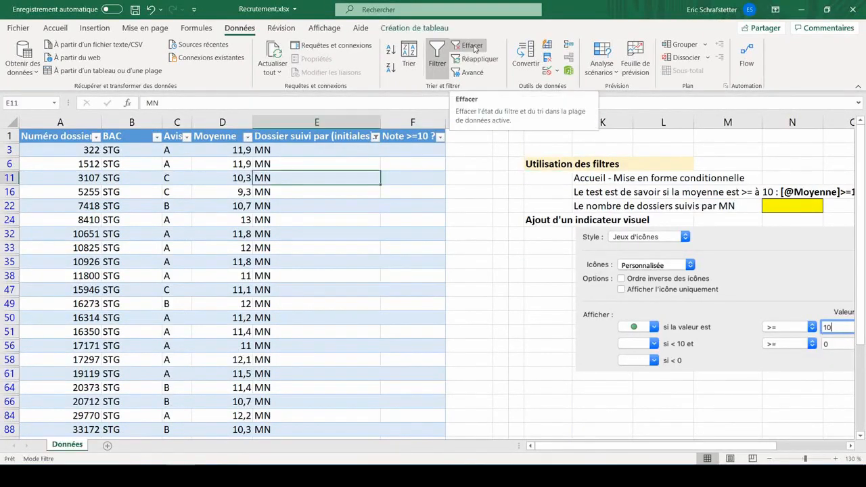
click(472, 46)
click(801, 231)
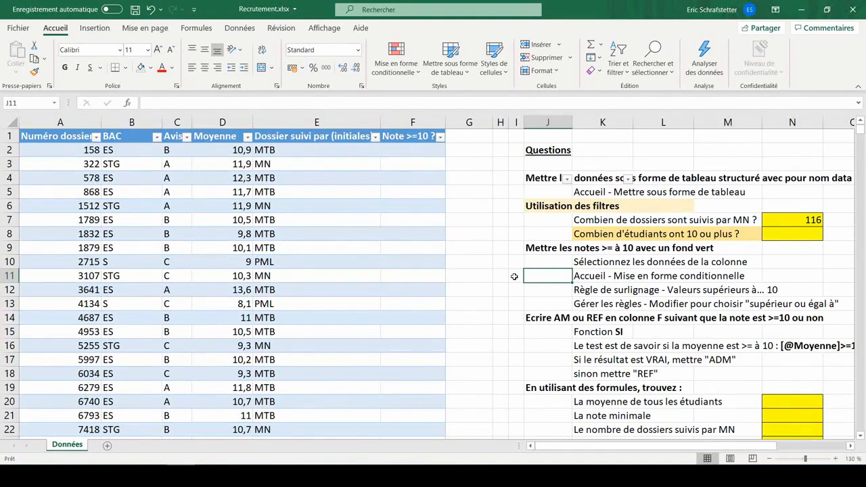
- Filter the Moyenne column to show values greater than or equal to 10
click(247, 137)
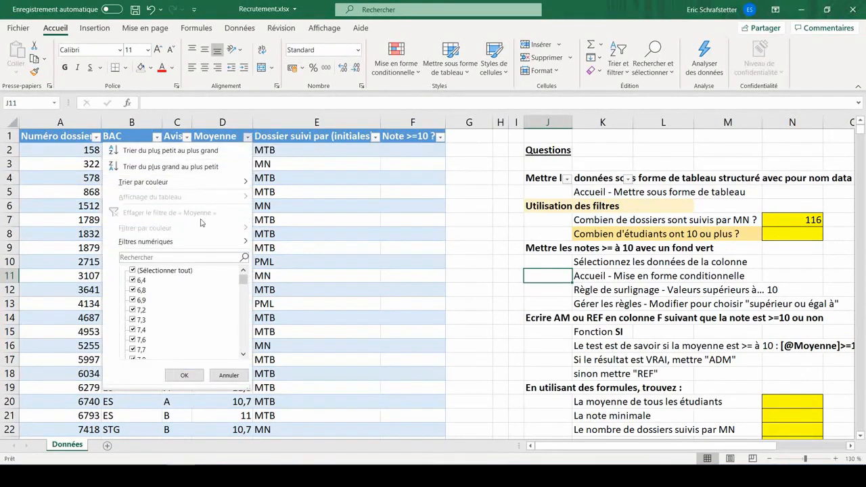
mouse_move(203, 243)
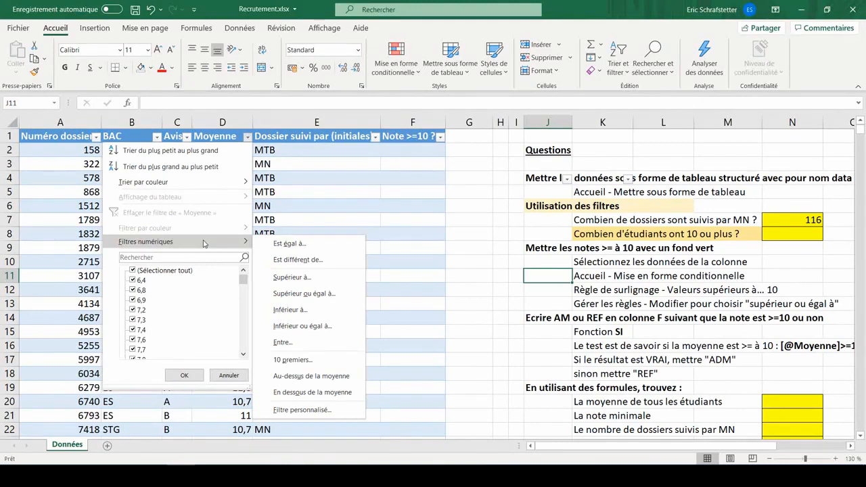
click(318, 297)
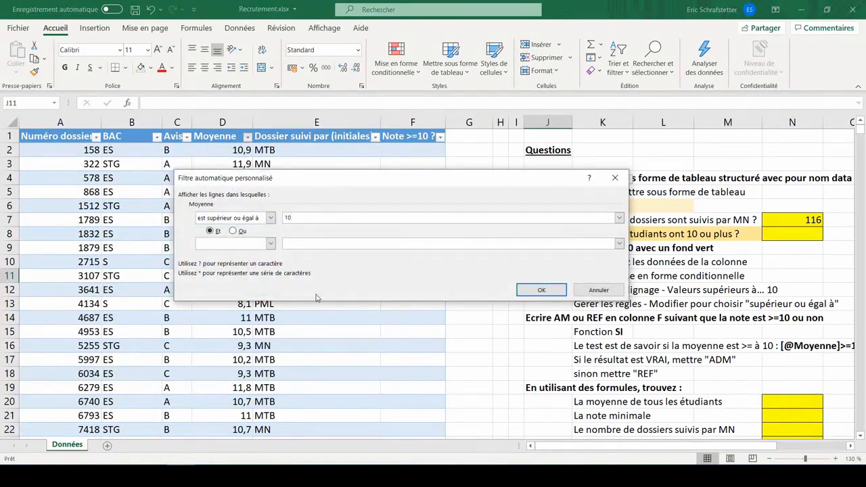
click(541, 289)
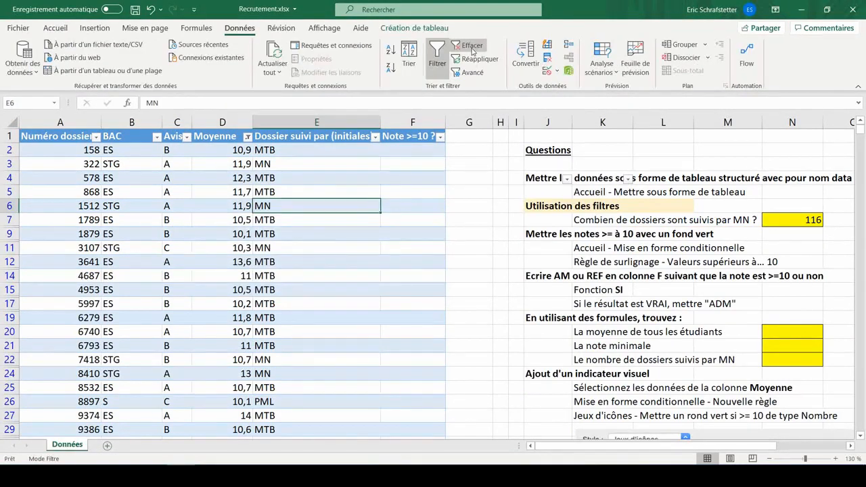
- Clear the filter and enter 971 as the number of students with 10 or more
click(472, 45)
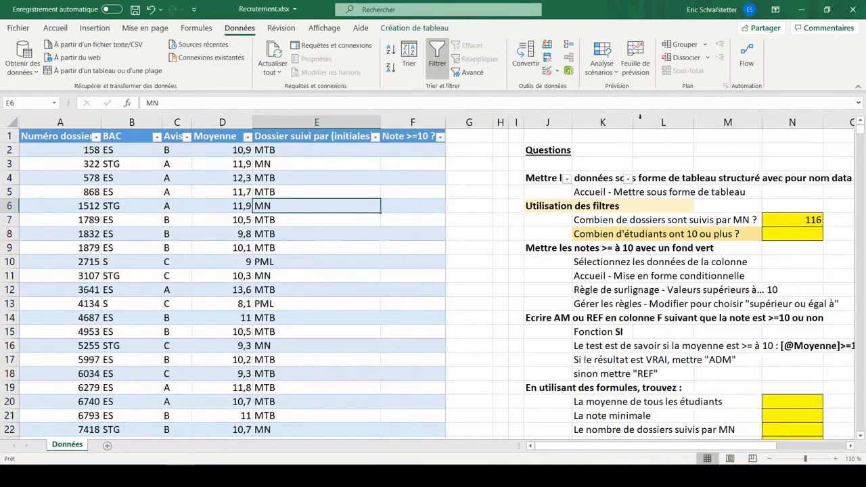
click(808, 235)
text(971)
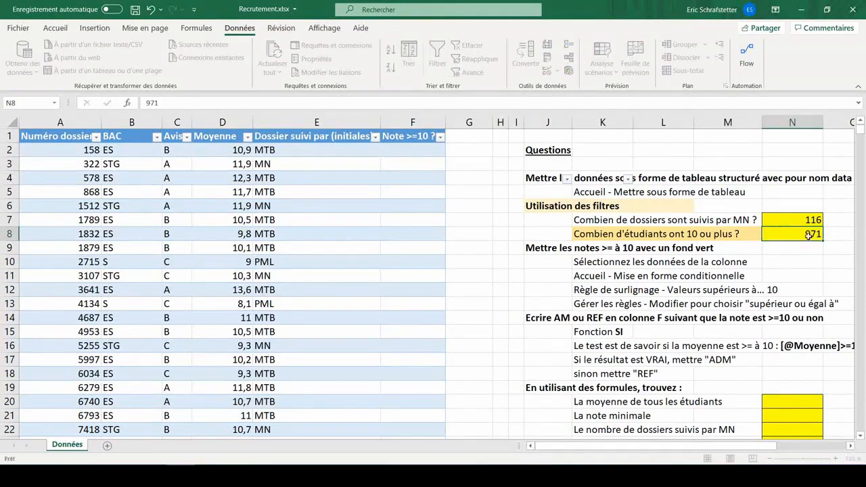
key(Return)
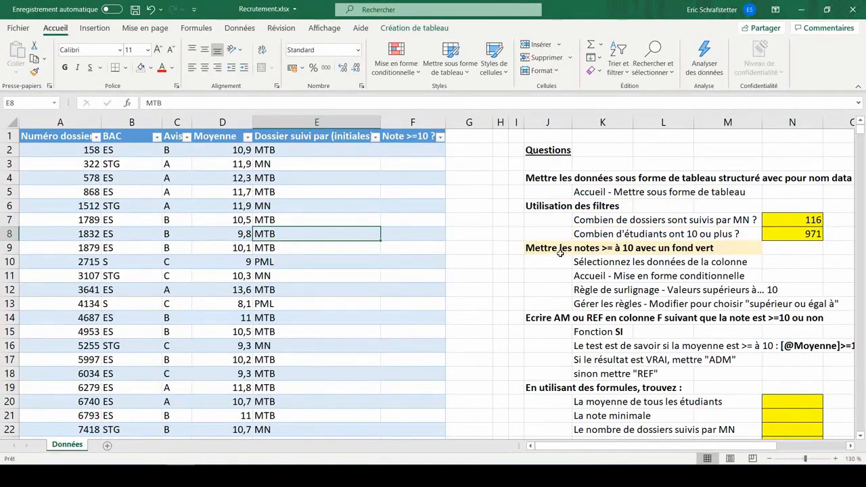
- Highlight Moyenne values greater than 10 with green fill and dark green text
click(219, 129)
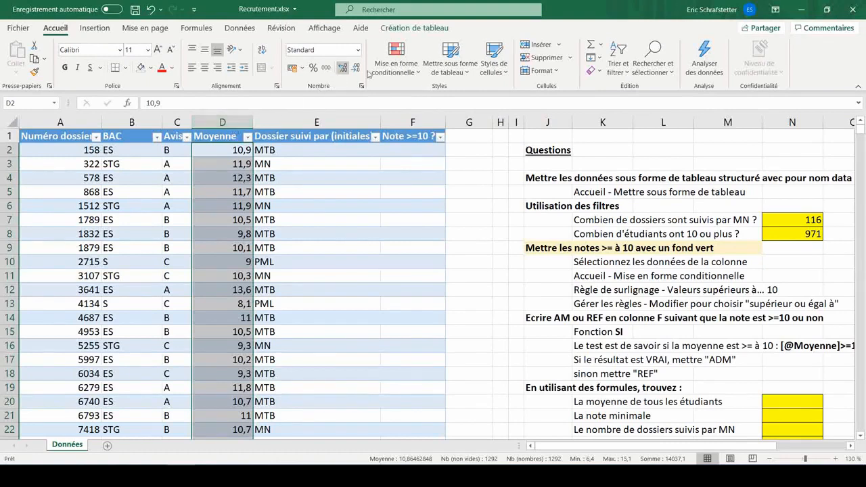
click(406, 65)
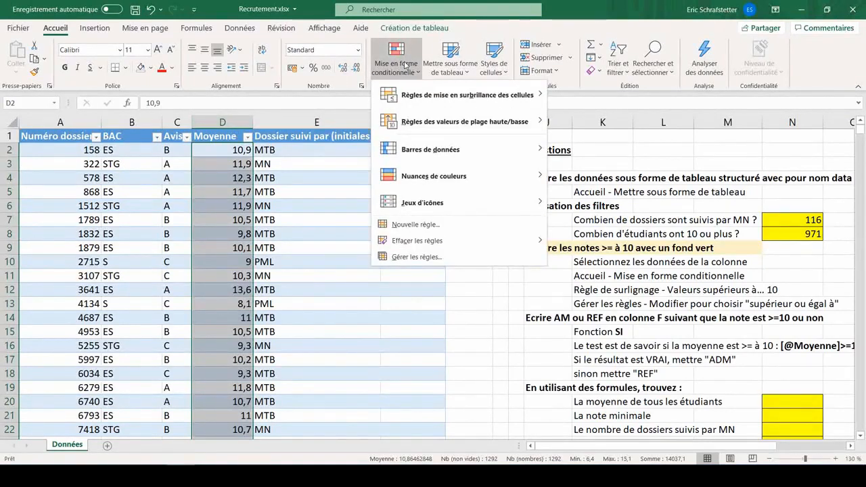
mouse_move(441, 101)
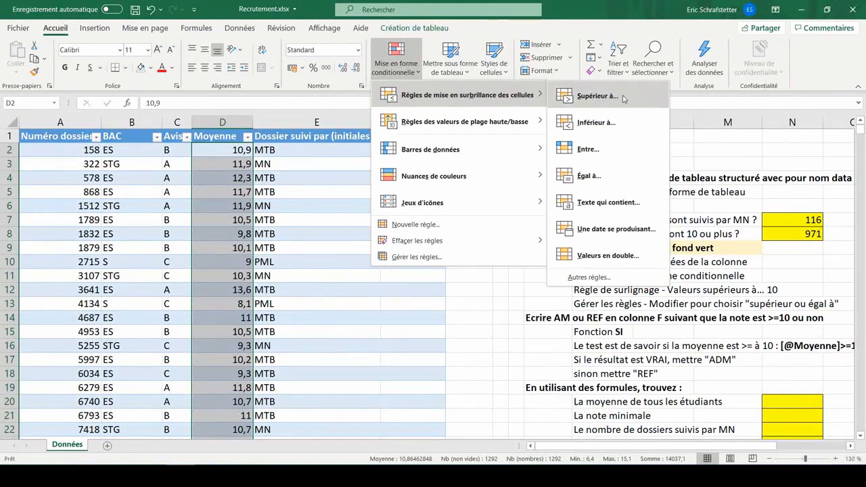
click(594, 96)
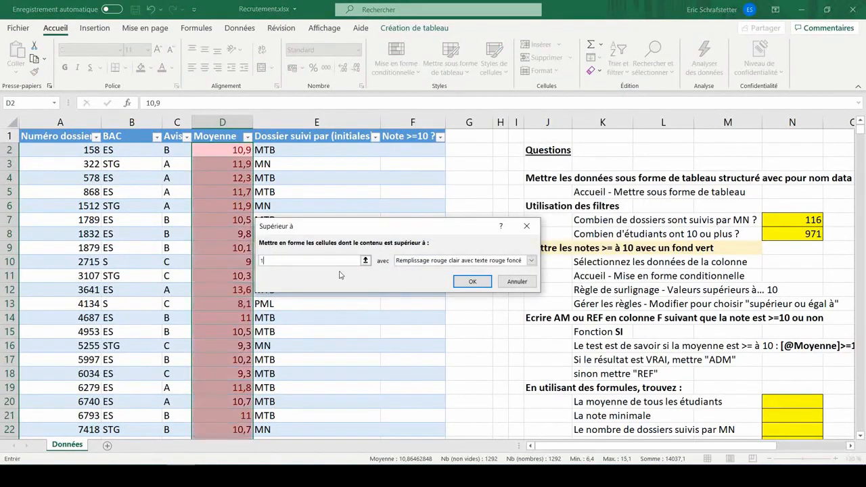
text(10)
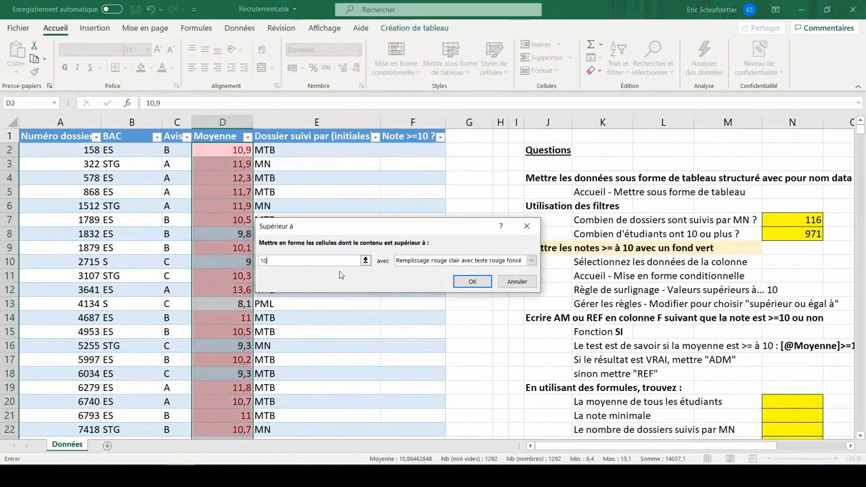
click(422, 262)
click(421, 286)
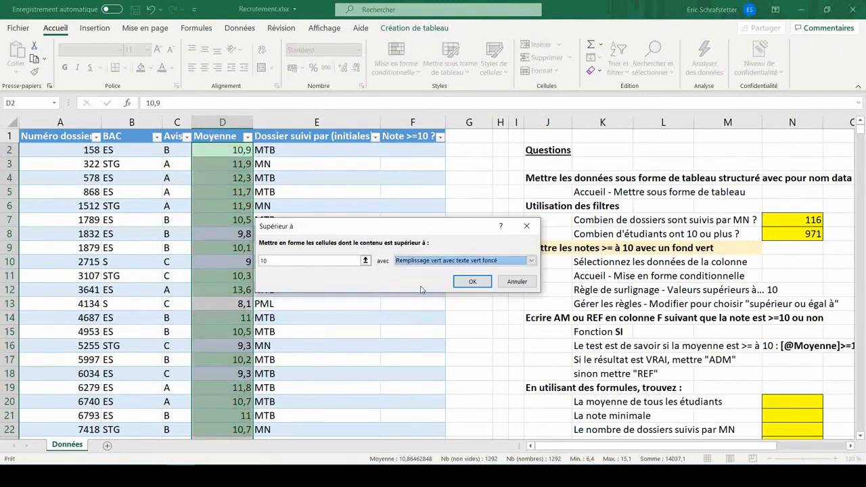
click(471, 282)
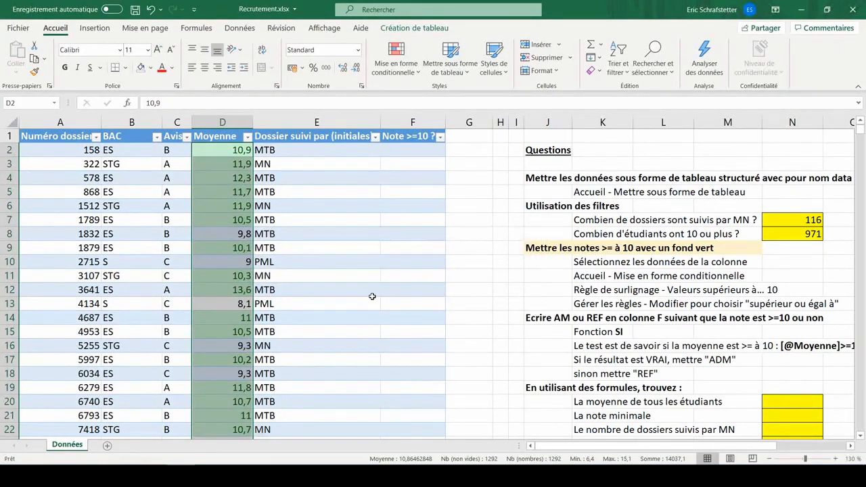
- Edit the Moyenne highlighting rule to use greater than or equal to 10
click(402, 70)
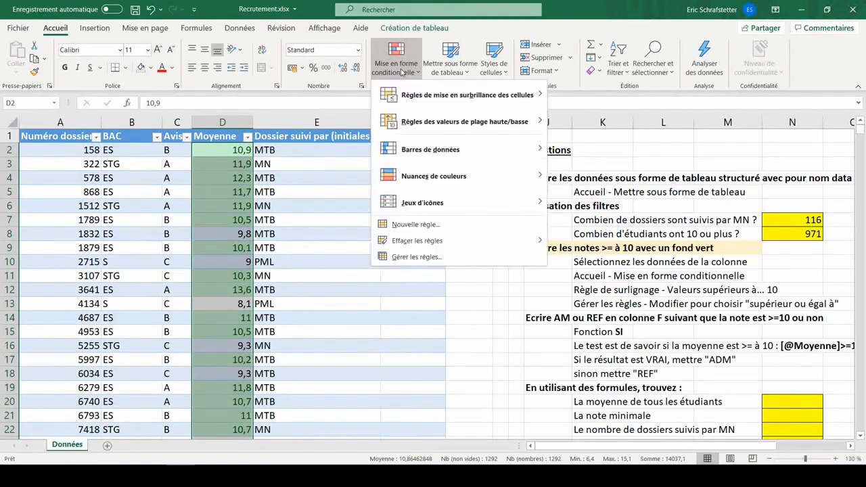
click(412, 257)
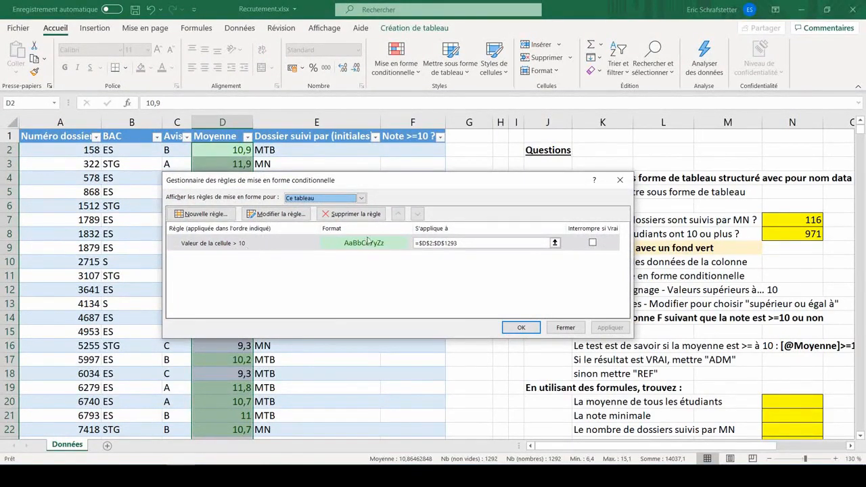
click(226, 245)
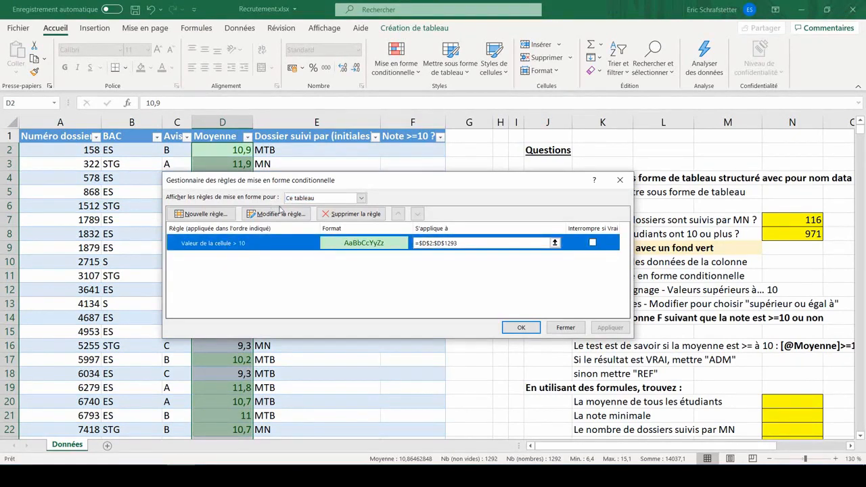
double_click(225, 245)
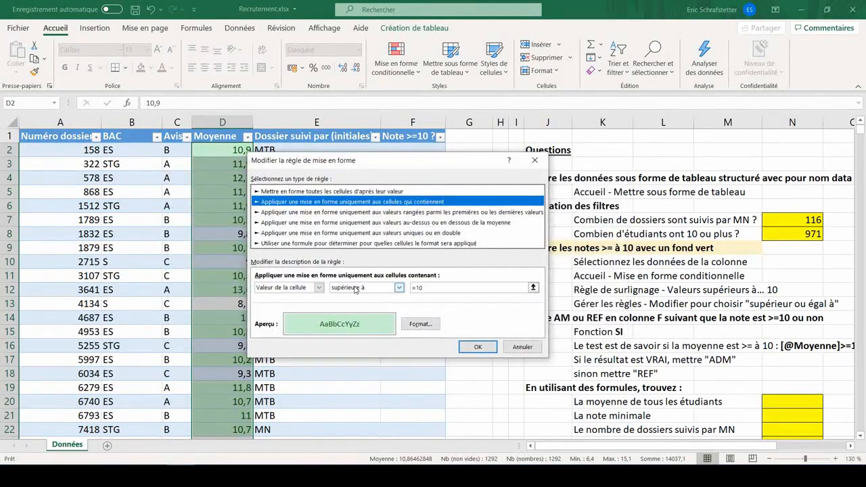
click(355, 288)
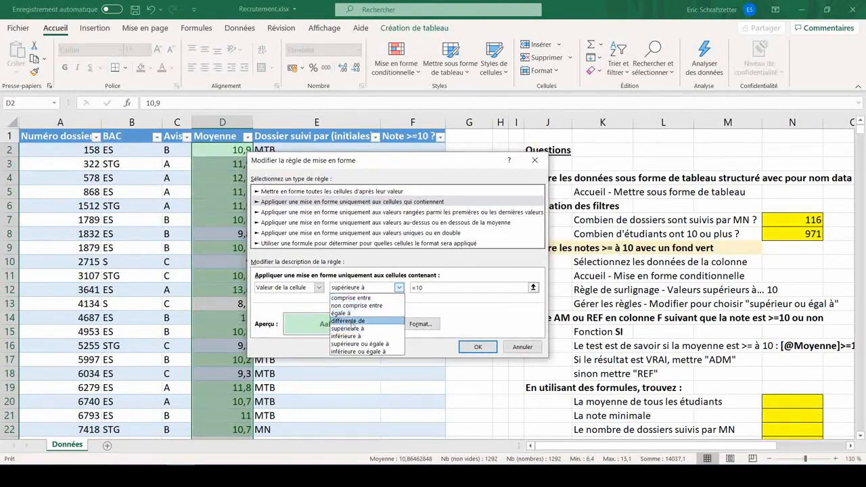
click(352, 345)
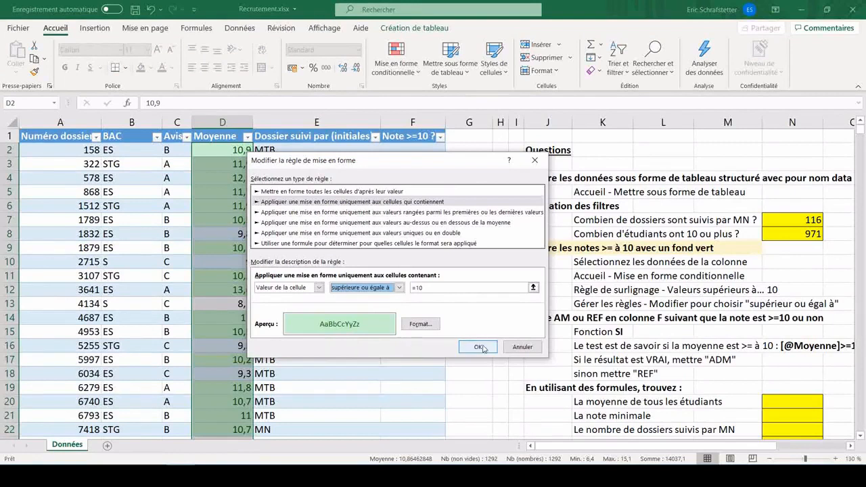
click(478, 347)
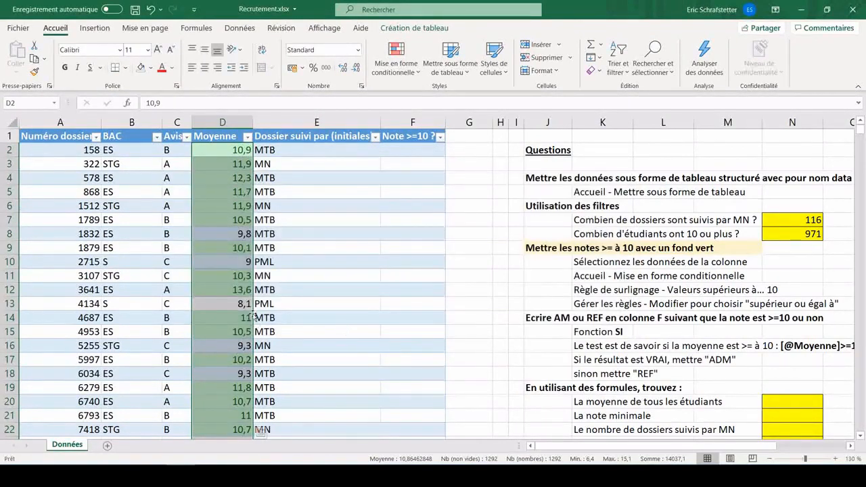
- Test the highlighting by entering 9 and then 10 in the first Moyenne cell, and undo both entries
text(9)
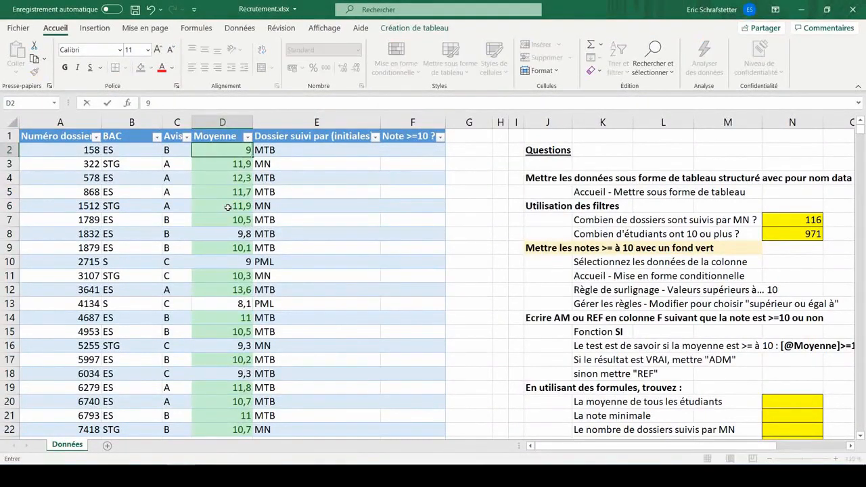
key(Return)
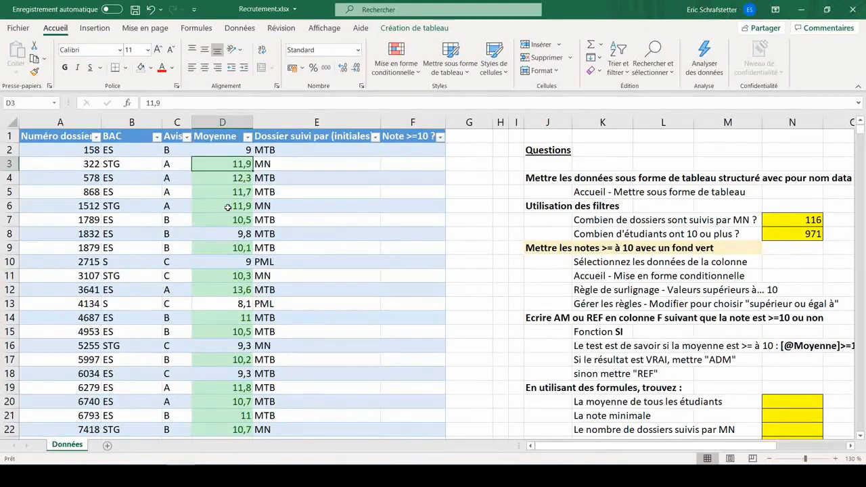
key(Up)
text(10)
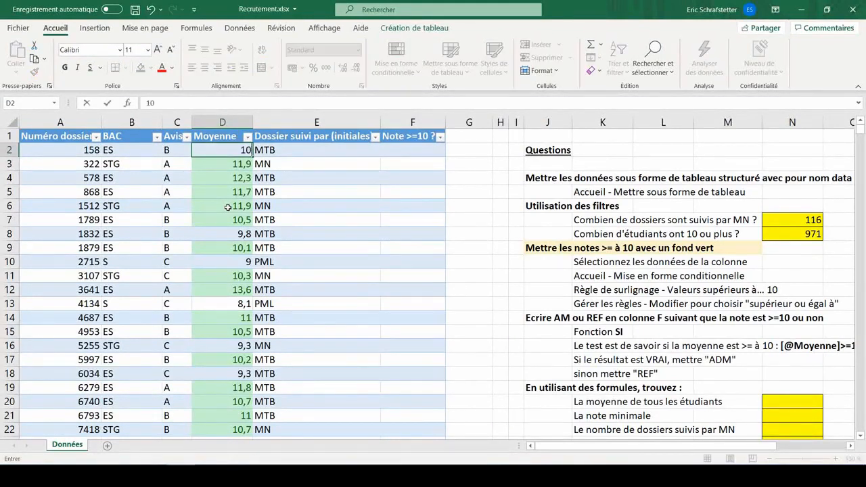
key(Return)
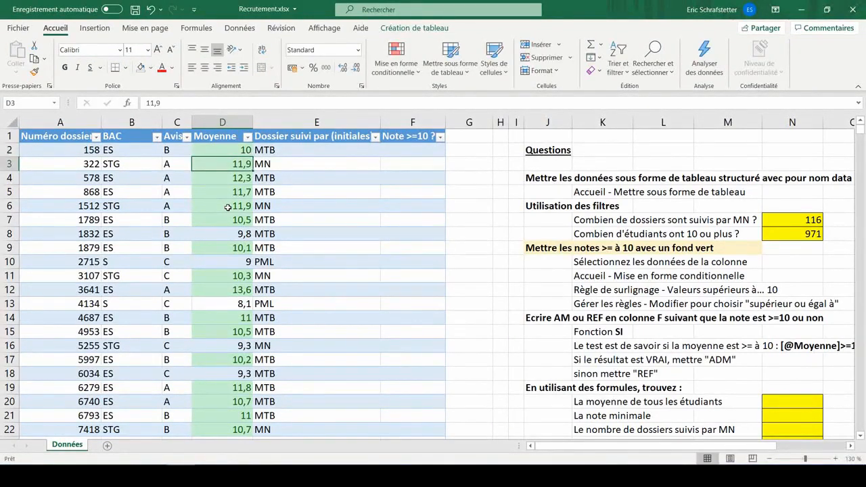
key(ctrl+z)
key(ctrl+z)
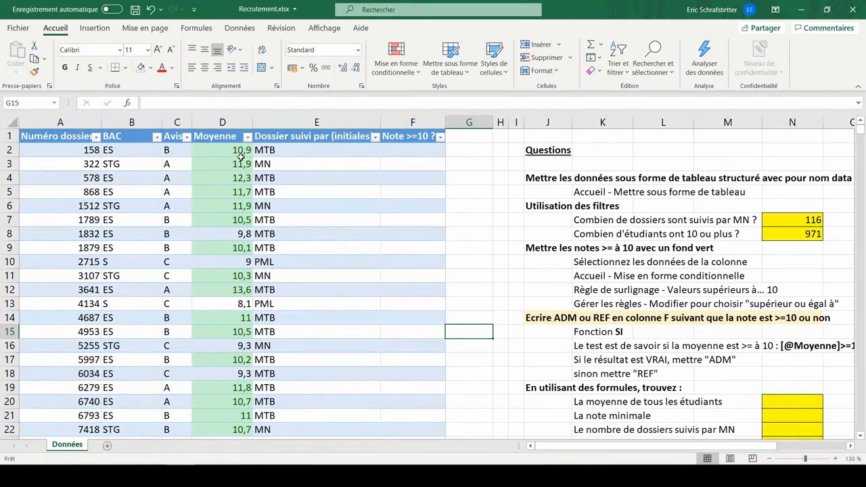
click(622, 335)
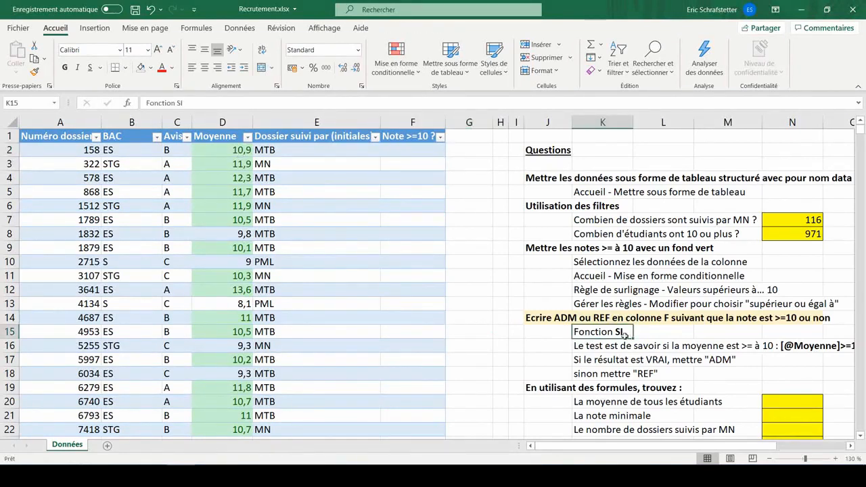
click(588, 350)
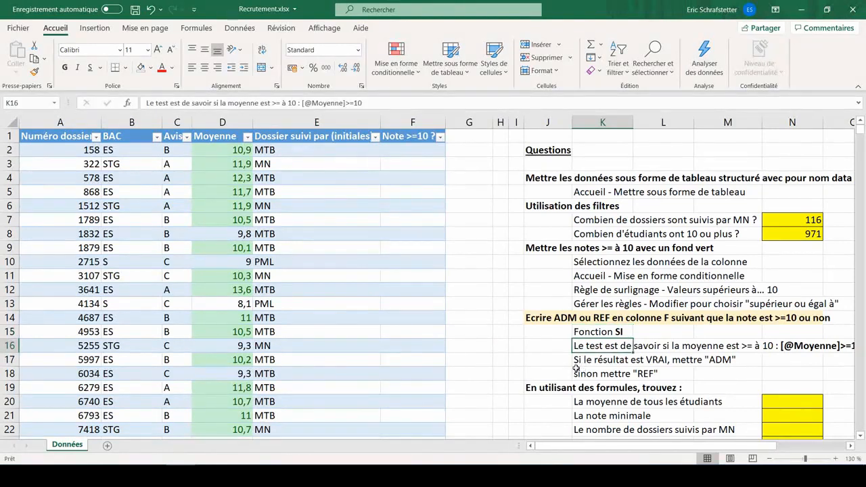
scroll(576, 368, right, 1)
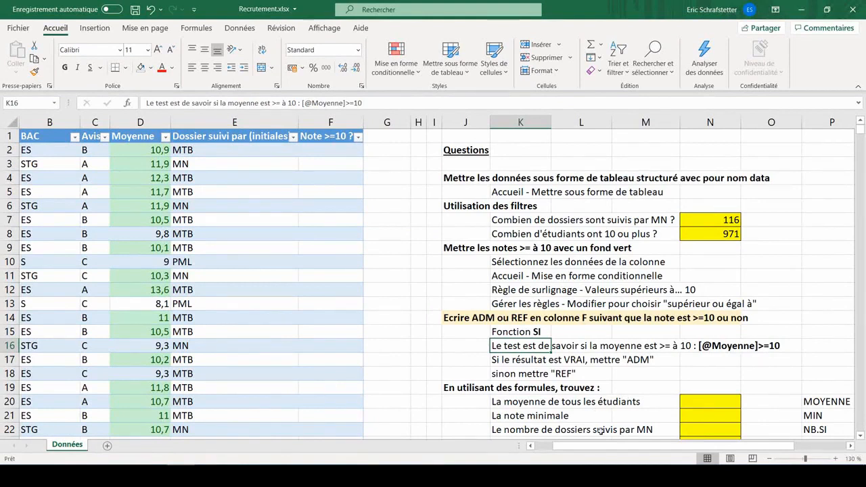
drag(601, 446, 574, 446)
click(414, 153)
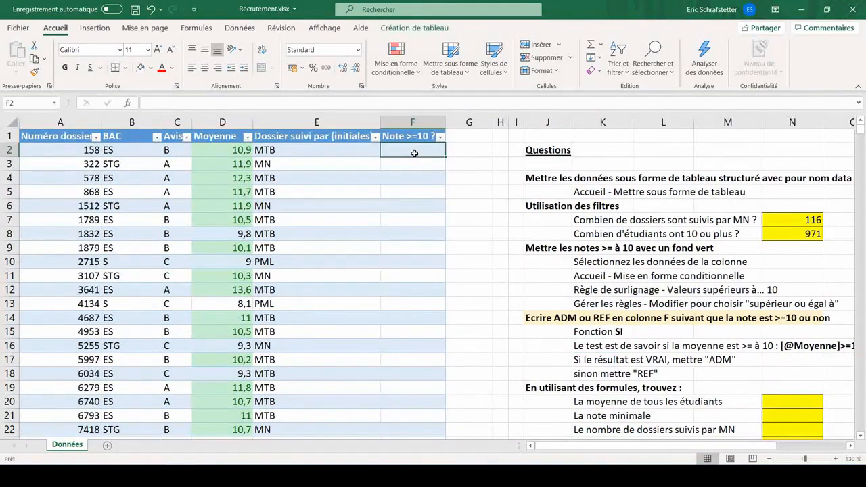
text(=)
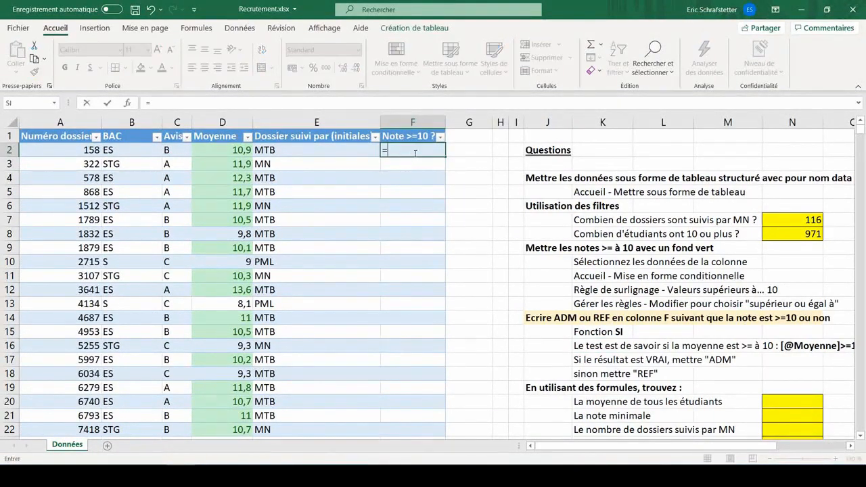
click(224, 151)
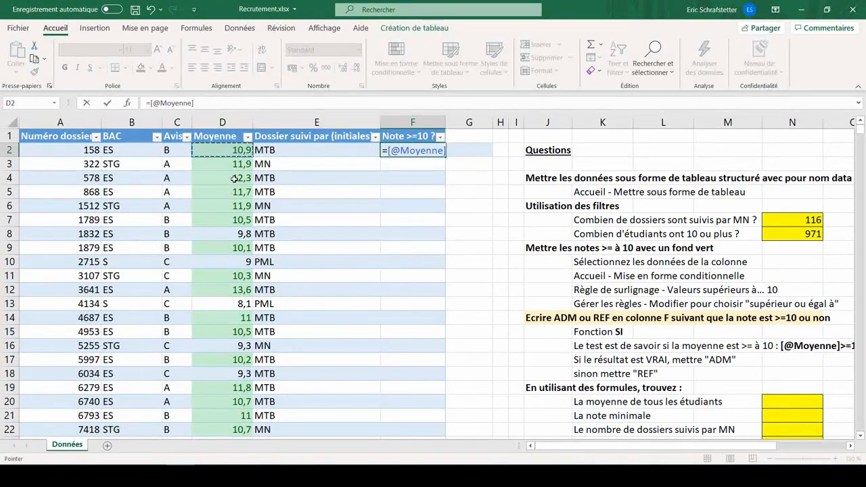
text(>=10)
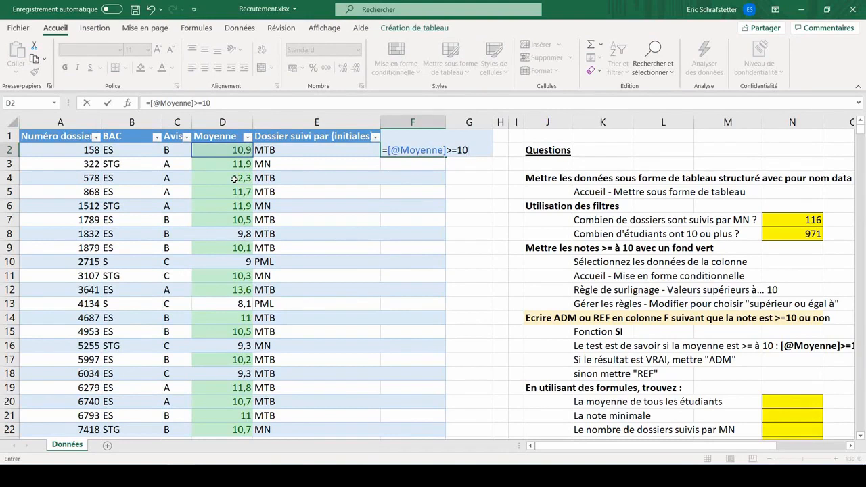
key(Return)
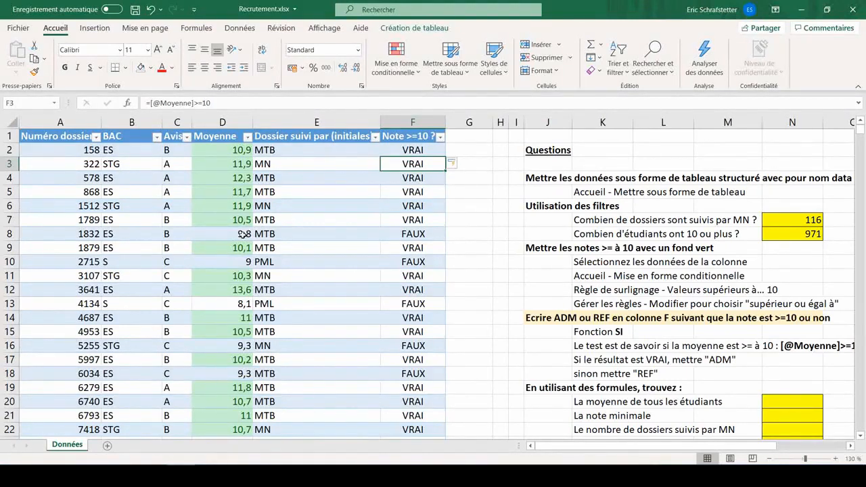
click(413, 154)
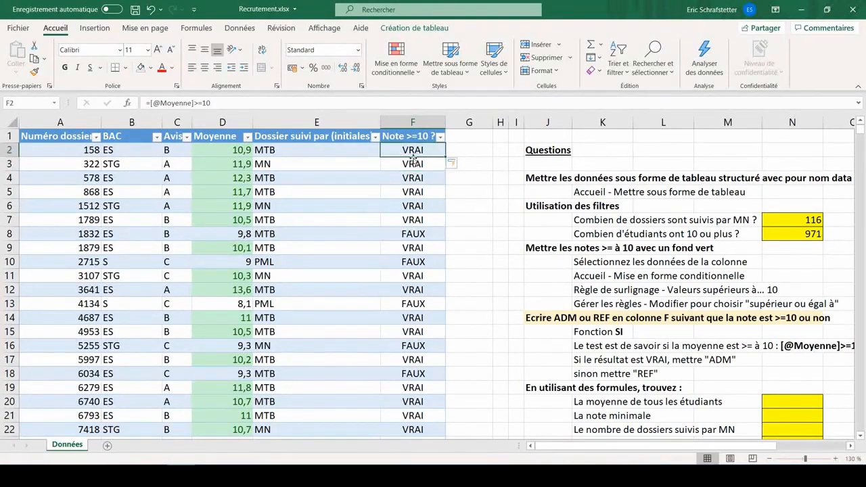
key(Delete)
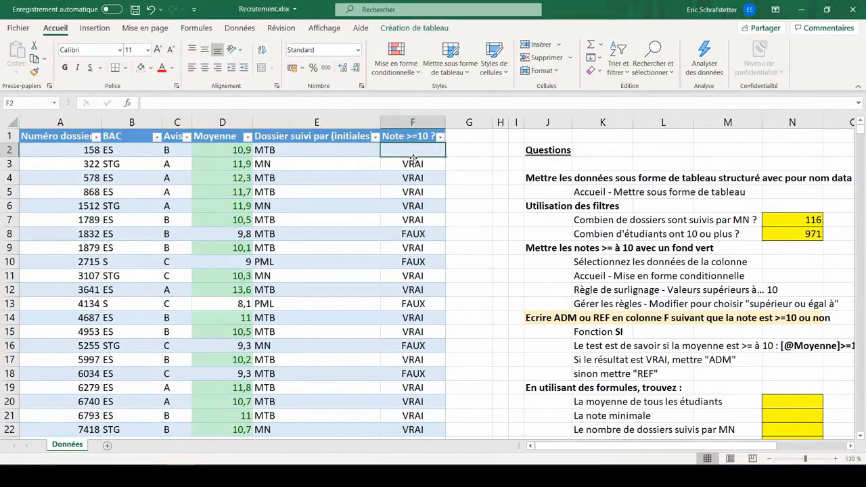
click(197, 28)
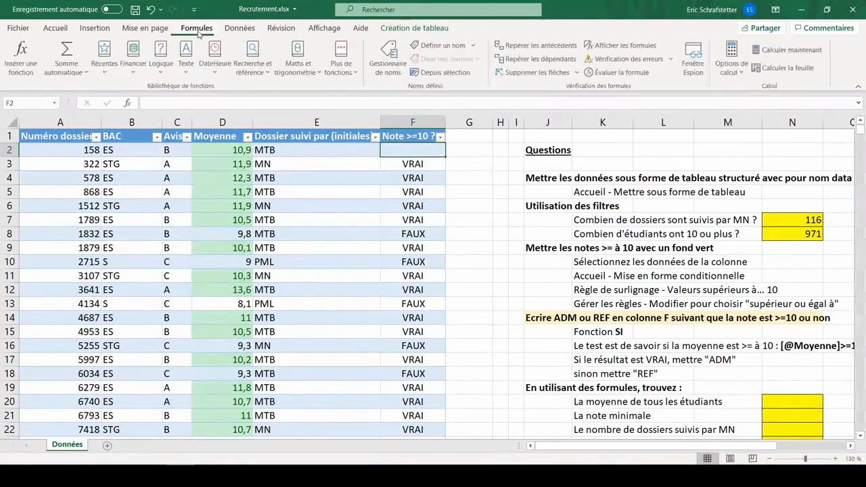
click(167, 72)
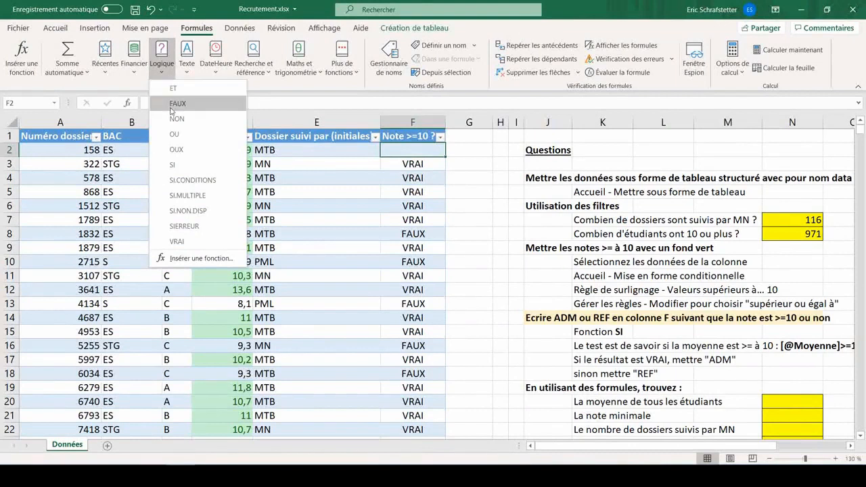
click(173, 165)
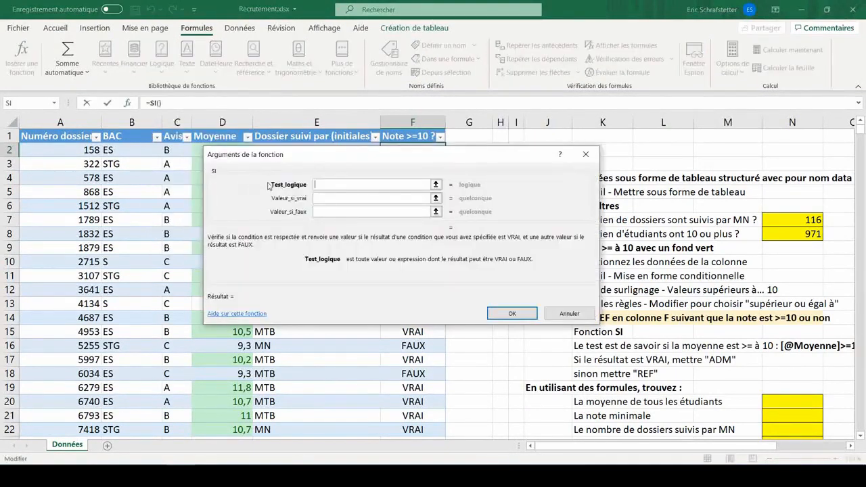
click(324, 198)
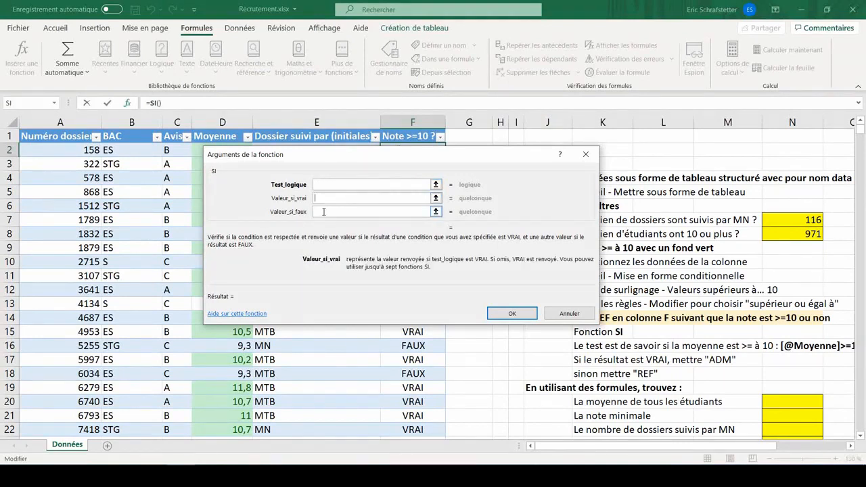
click(323, 212)
click(322, 185)
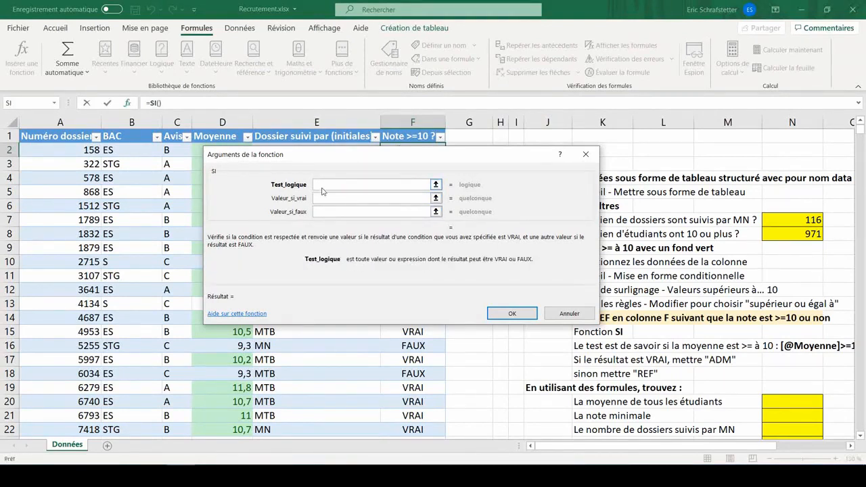
drag(325, 171, 314, 252)
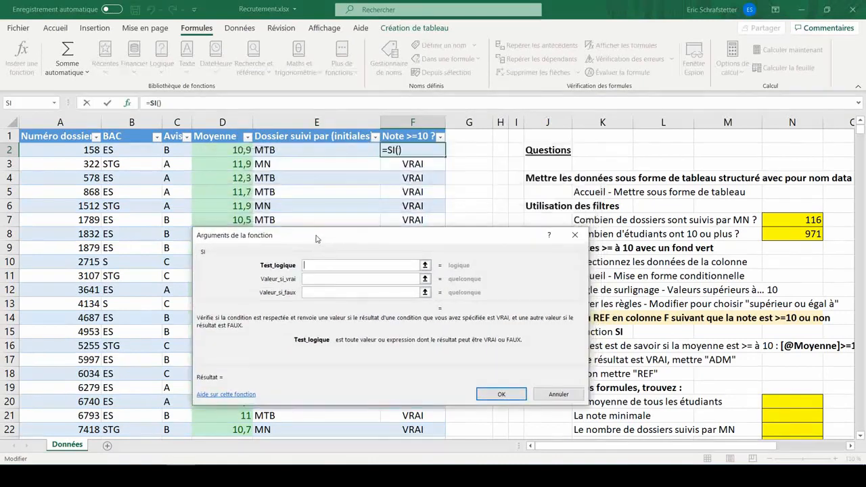
click(230, 150)
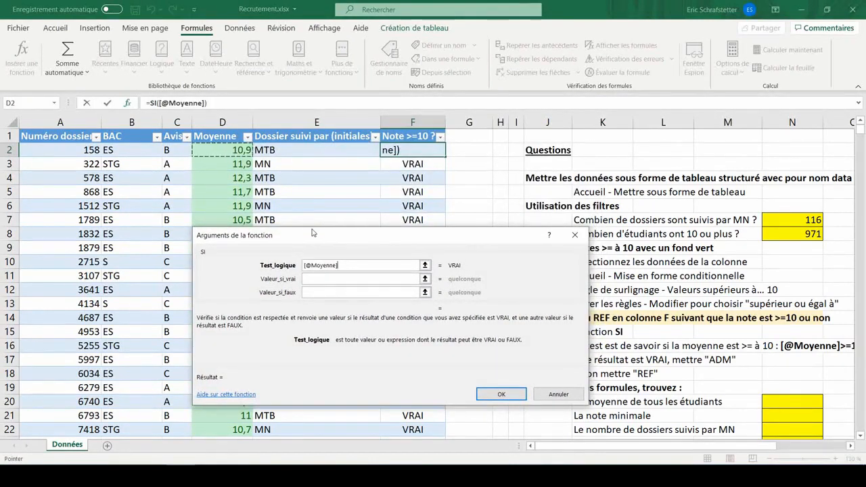
text(>=10)
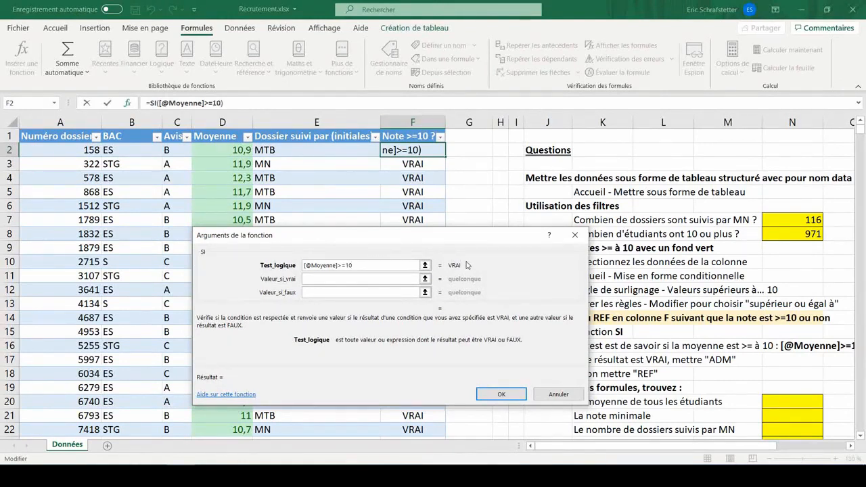
- Set the SI value if true to "ADM" and value if false to "REF", and confirm the function
click(315, 280)
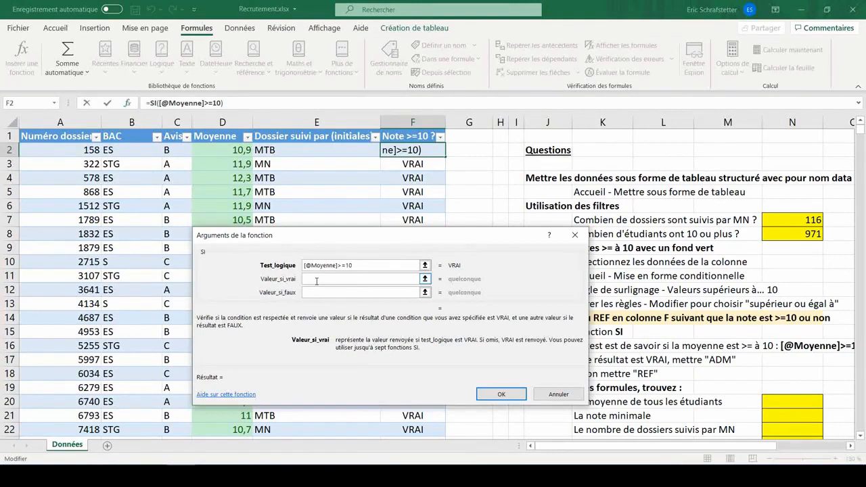
text("ADM")
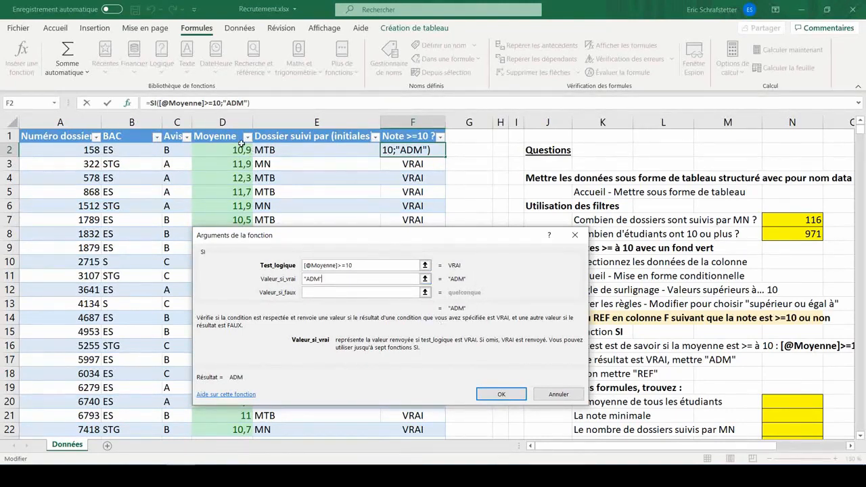
click(318, 292)
text(")
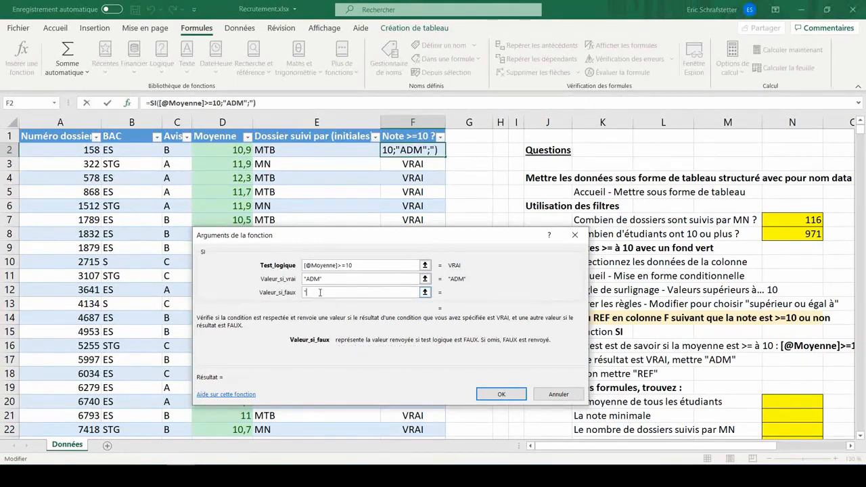
text(REF")
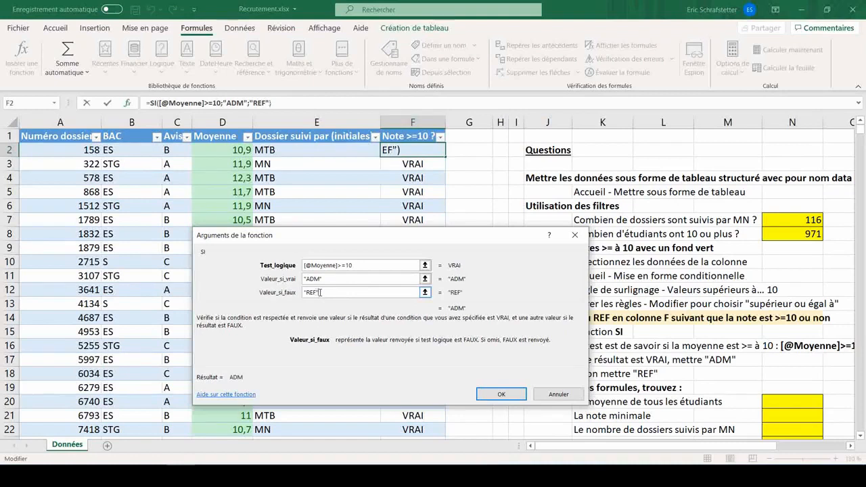
click(499, 395)
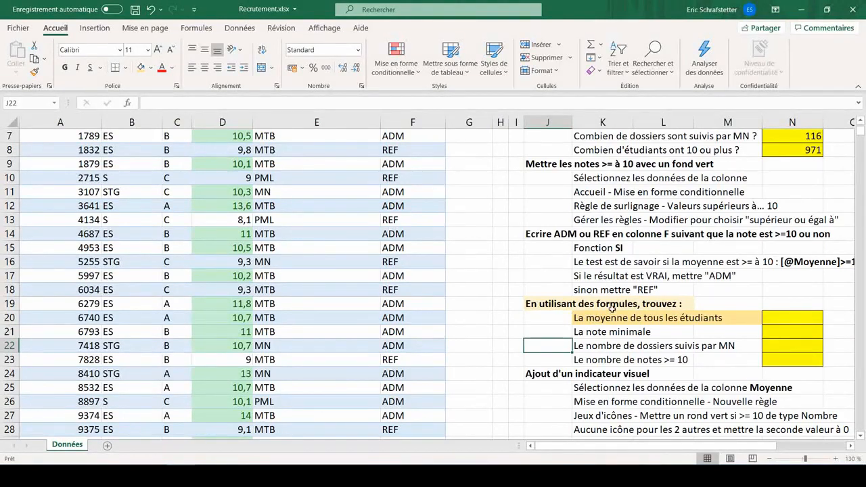
- Compute the average of all students with an automatic MOYENNE formula over the table's Moyenne column in the yellow answer cell
click(779, 321)
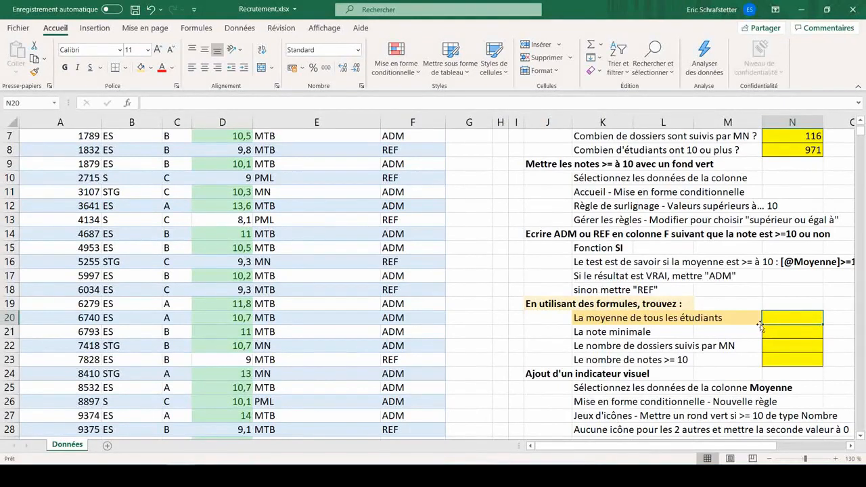
click(601, 46)
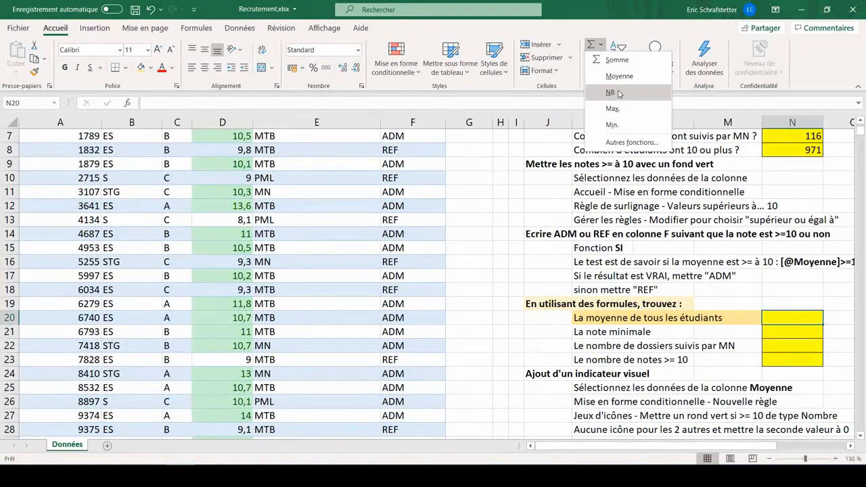
click(602, 44)
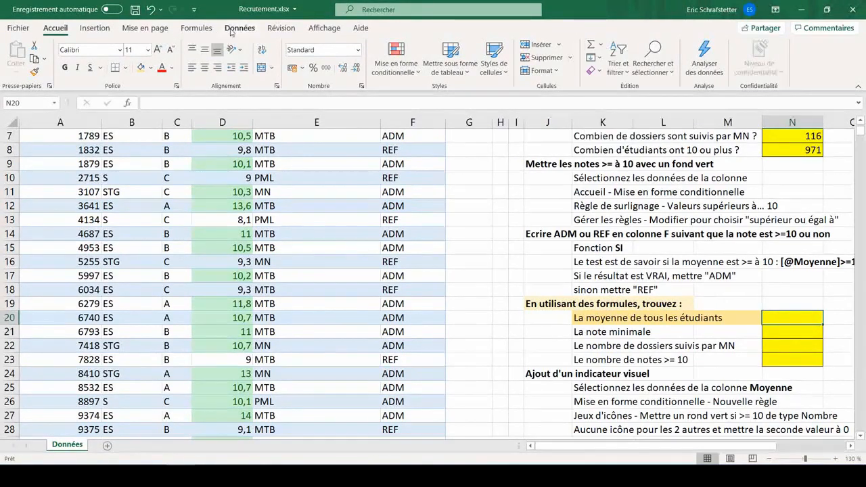
click(196, 27)
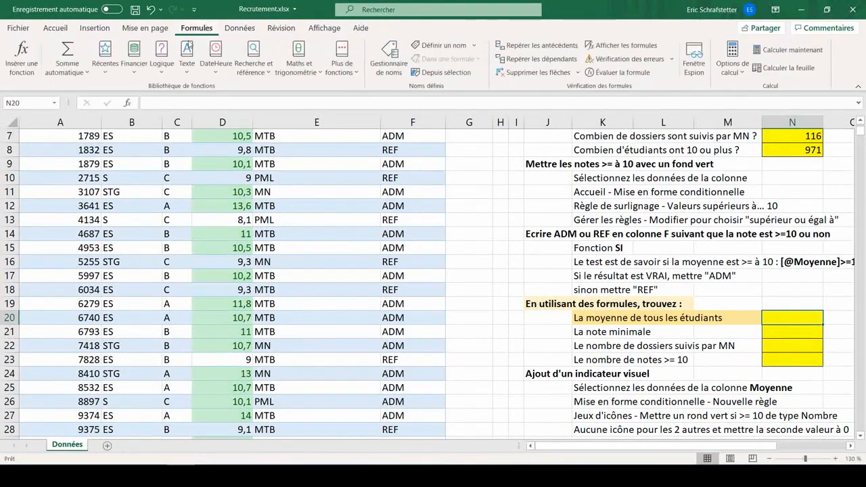
click(65, 77)
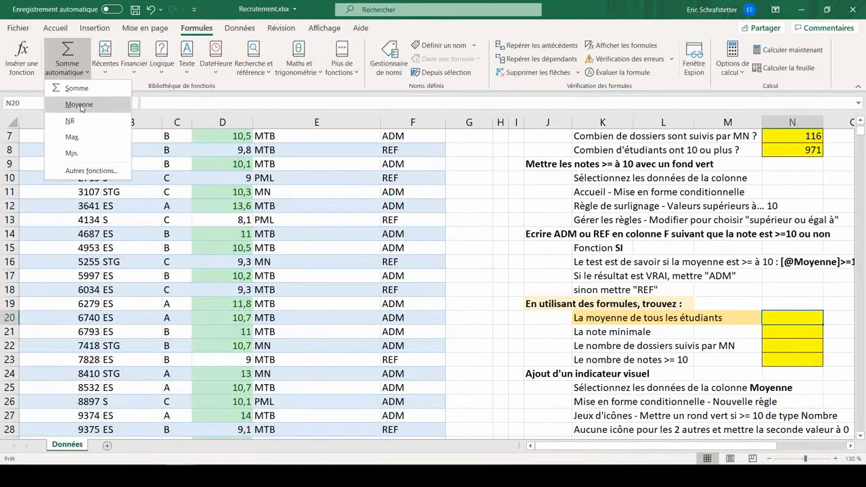
click(78, 104)
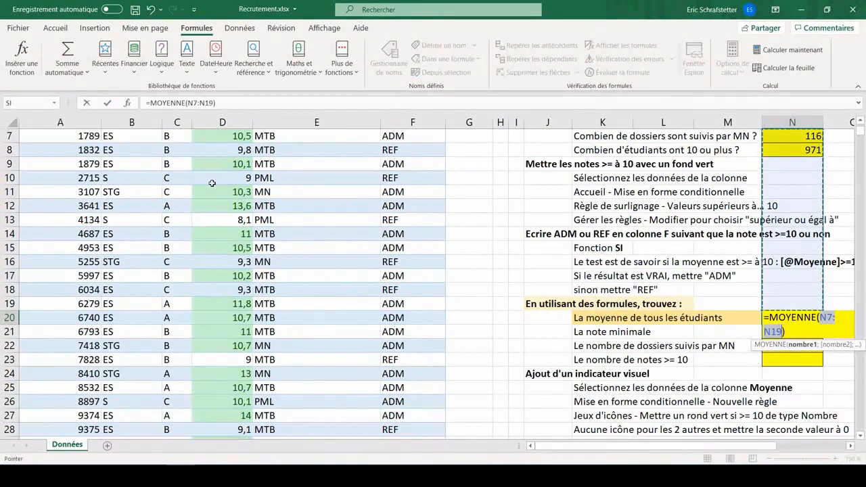
scroll(211, 183, up, 2)
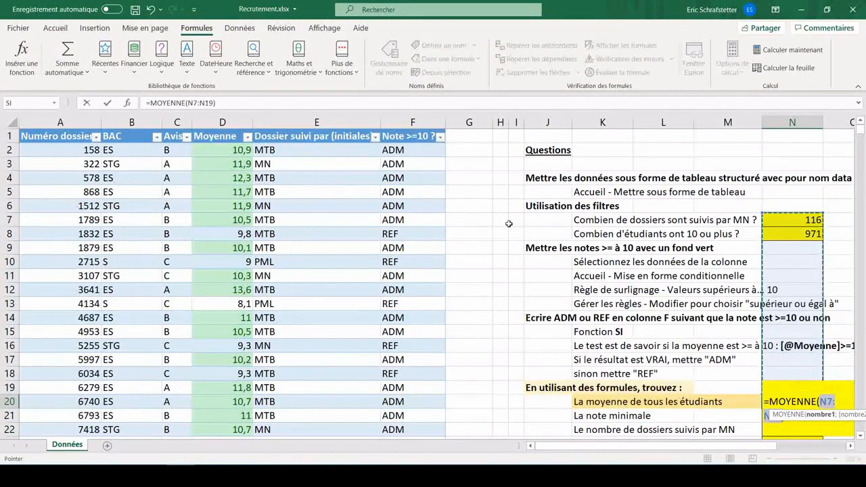
click(214, 129)
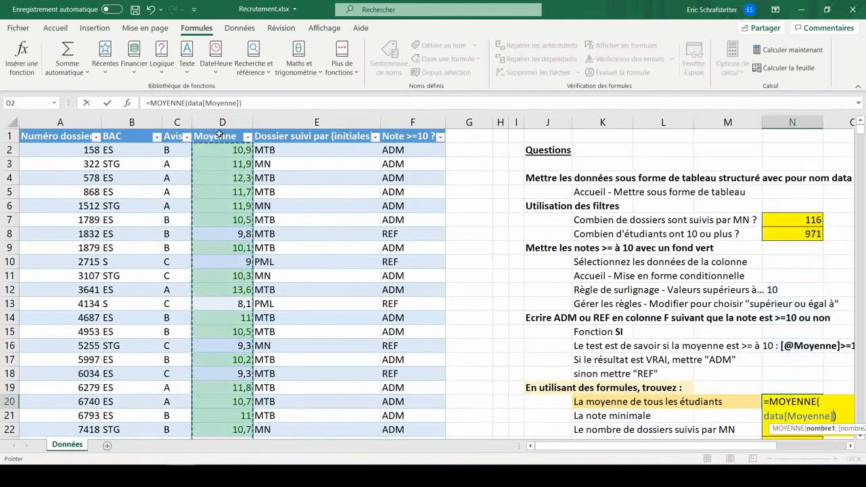
scroll(707, 251, down, 4)
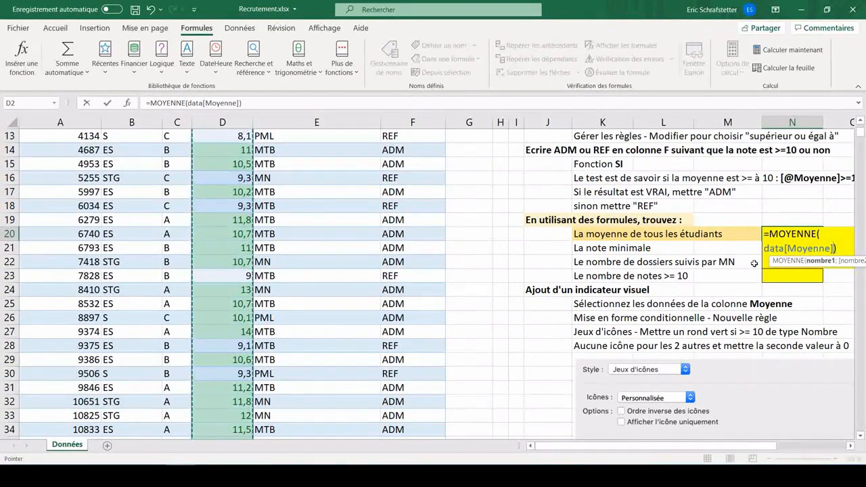
key(Return)
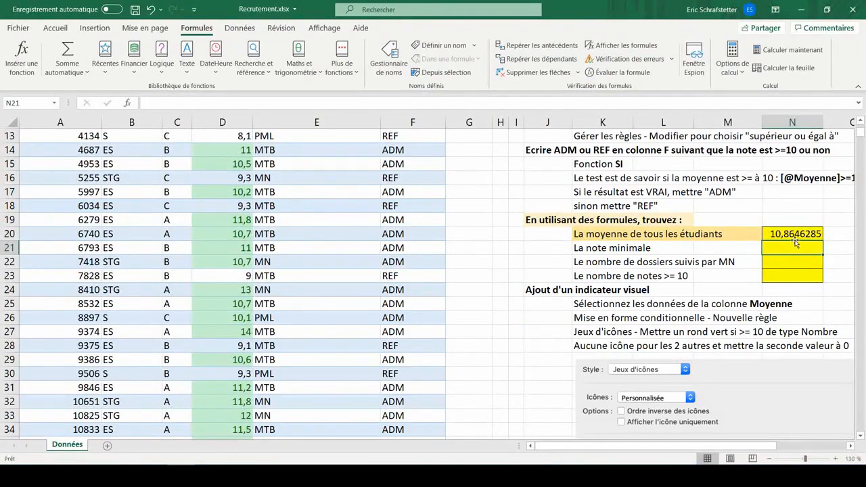
- Select the Moyenne column and examine the statistics offered in the status bar and its customisation list
scroll(240, 275, up, 4)
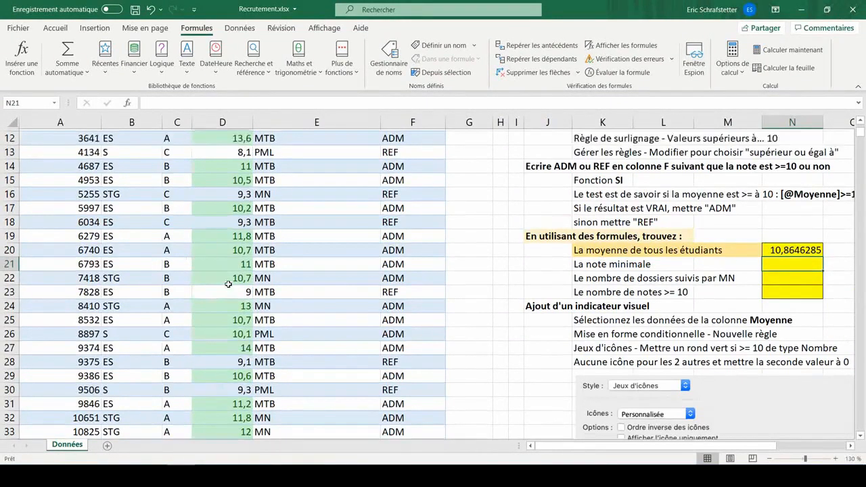
click(223, 129)
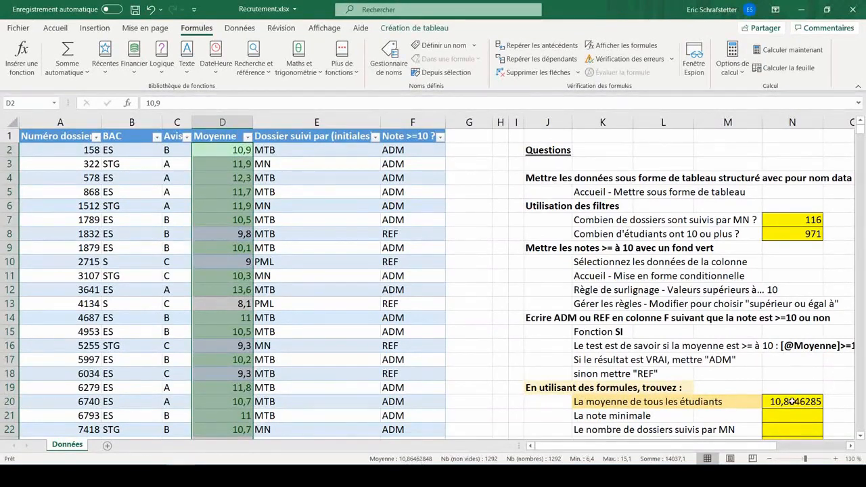
scroll(773, 365, down, 2)
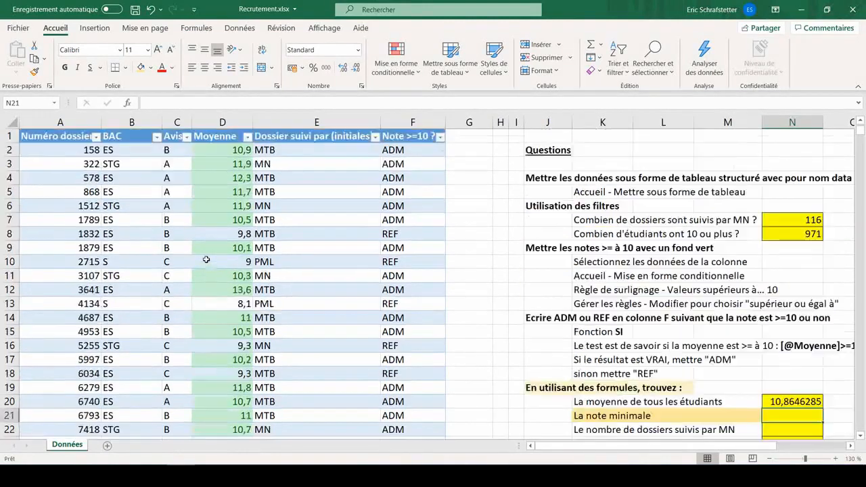
scroll(206, 259, up, 3)
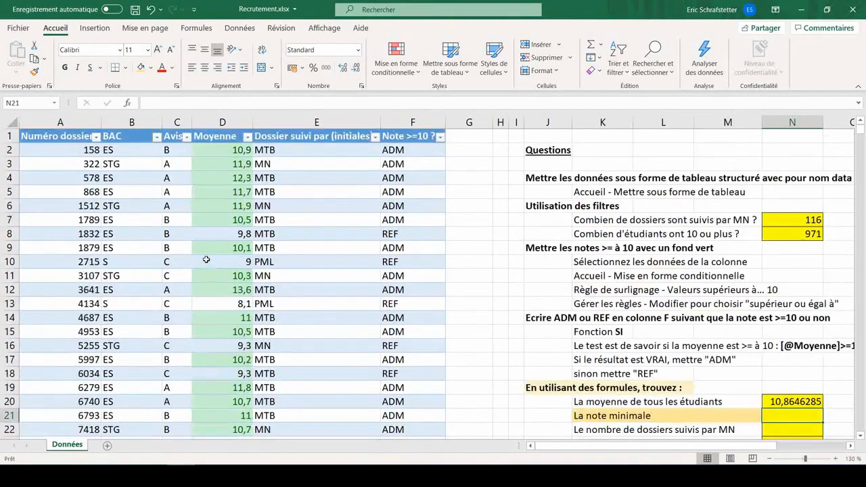
click(217, 129)
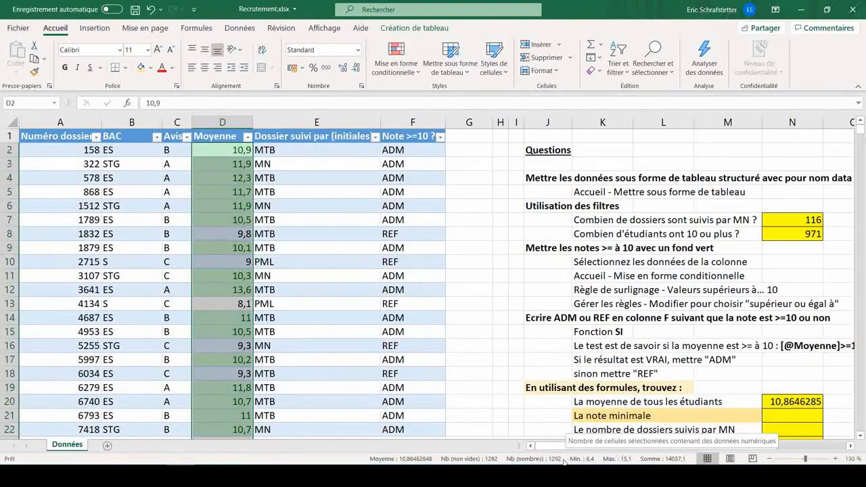
right_click(564, 460)
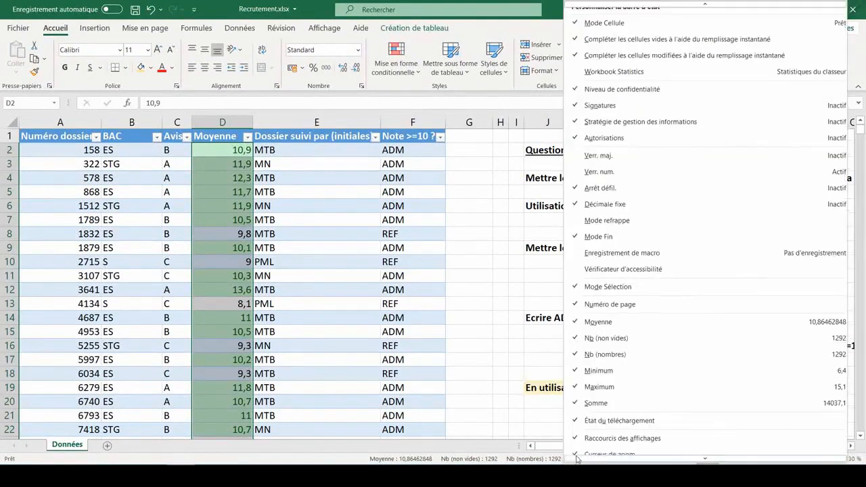
scroll(595, 369, down, 1)
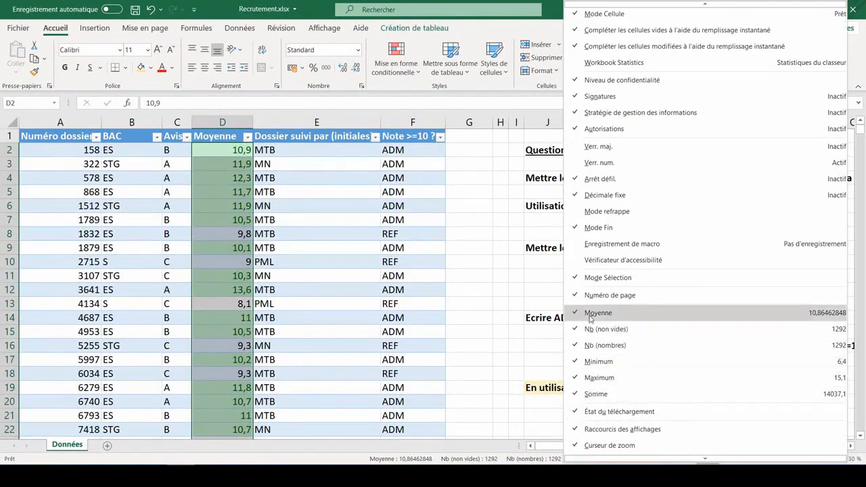
click(512, 384)
- Enter =min(data[Moyenne]) in the minimum-grade answer cell, selecting the Moyenne column as the argument
click(792, 415)
scroll(687, 332, down, 3)
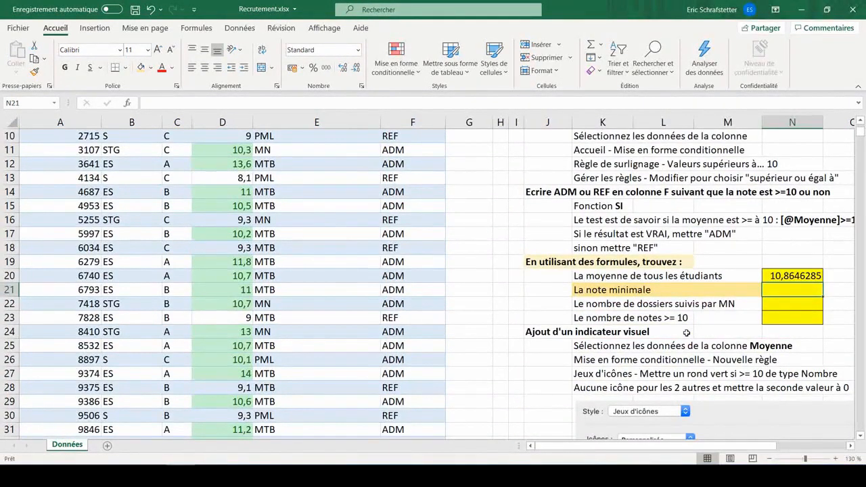
text(=min)
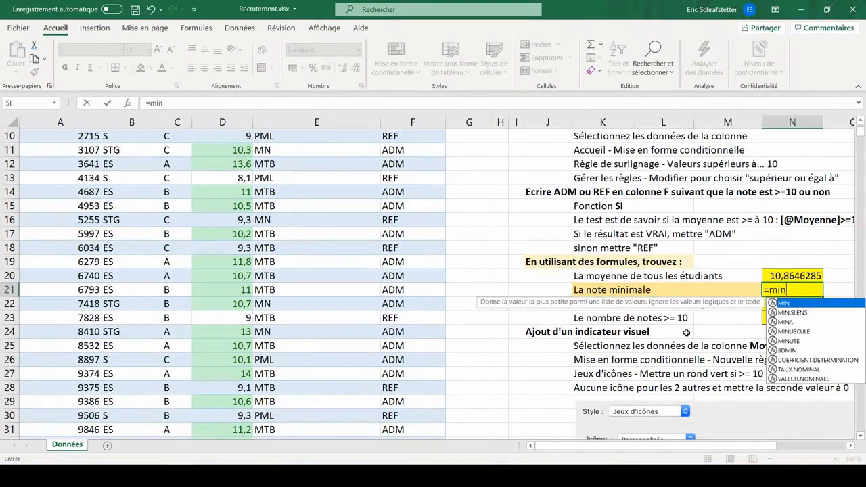
text(()
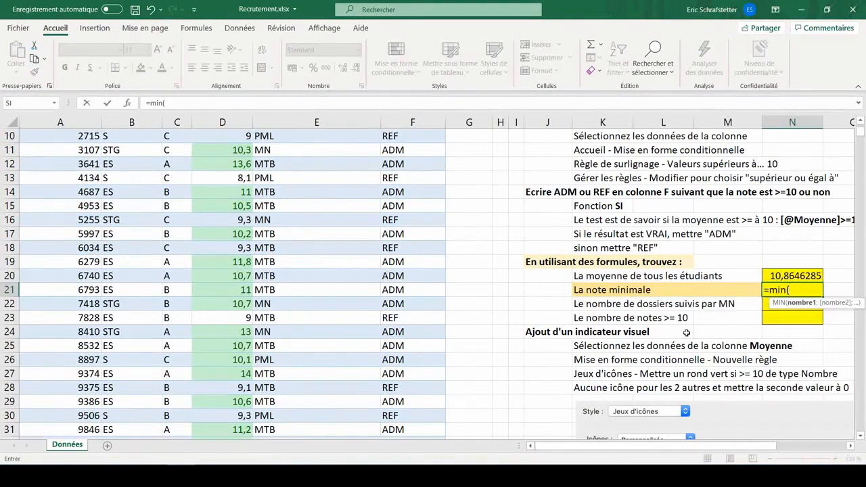
scroll(221, 162, up, 3)
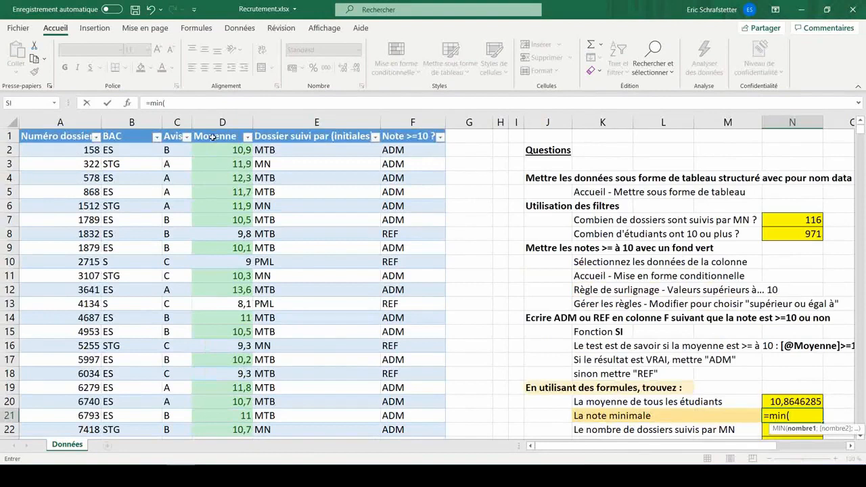
click(214, 133)
scroll(291, 207, down, 2)
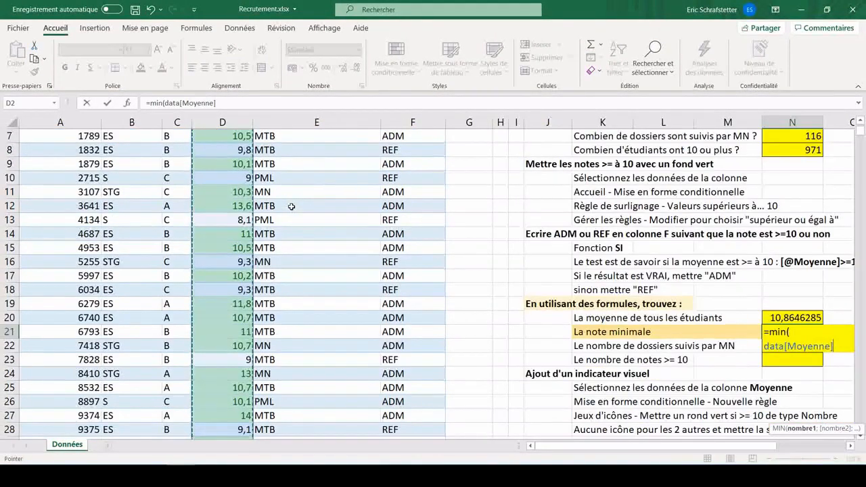
text())
key(Return)
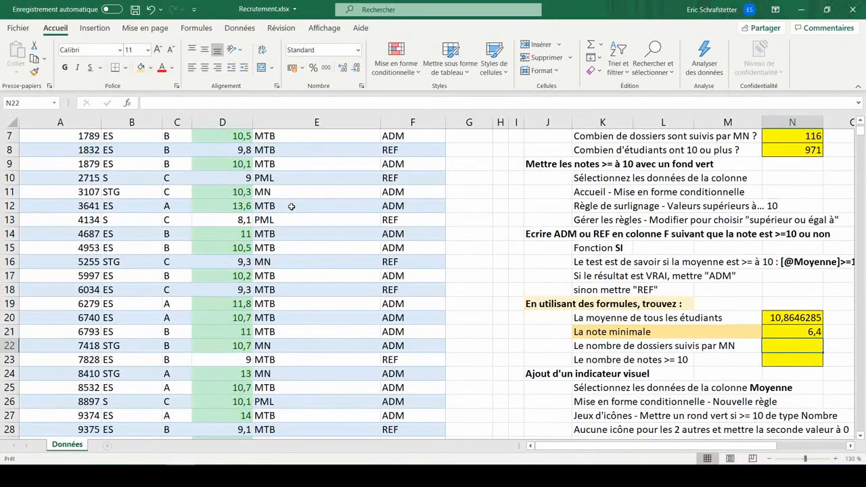
- Insert the statistical function NB.SI in the answer cell for the number of files followed by MN
scroll(291, 207, down, 1)
click(548, 331)
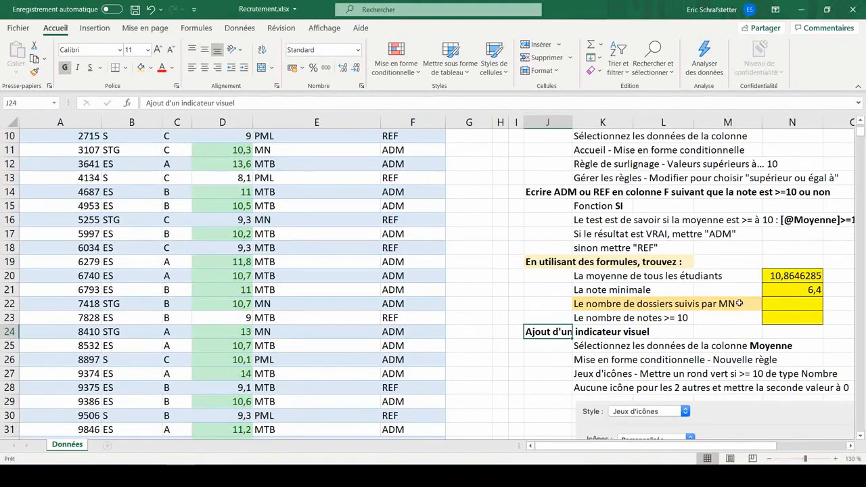
scroll(669, 267, up, 3)
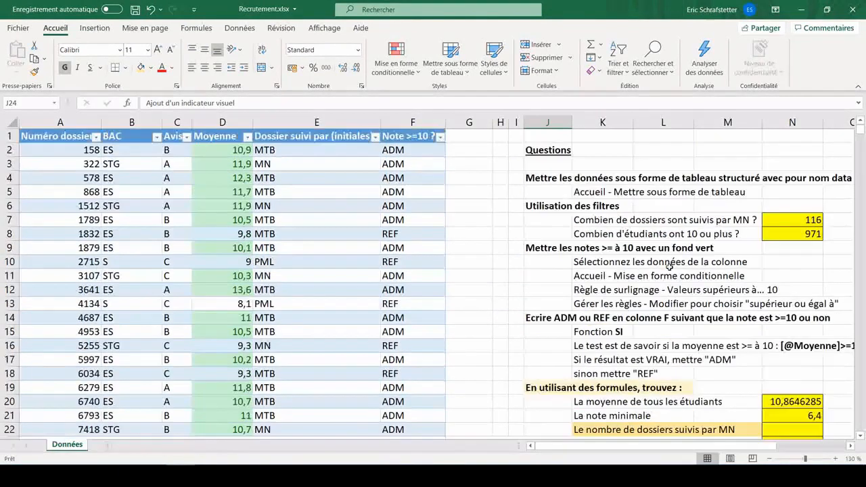
scroll(780, 228, down, 3)
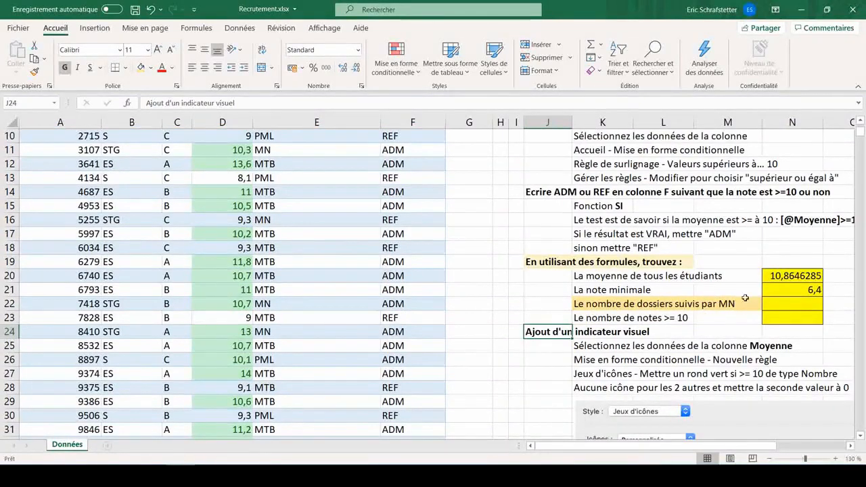
click(790, 304)
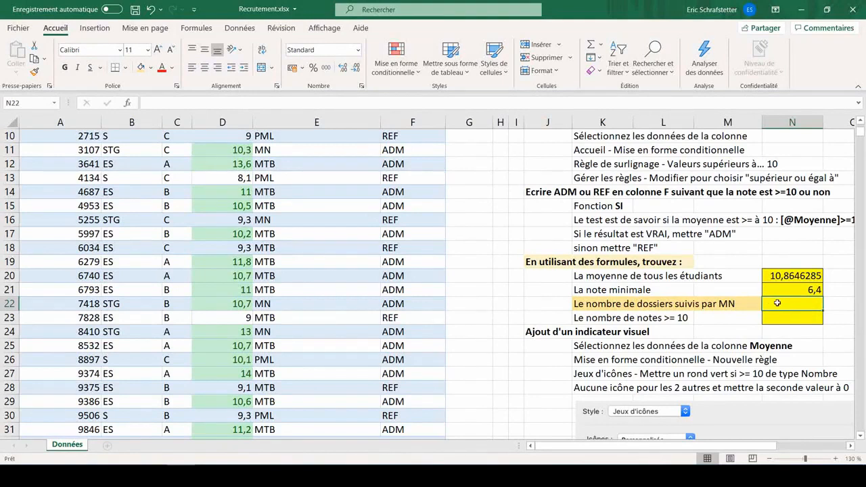
click(195, 28)
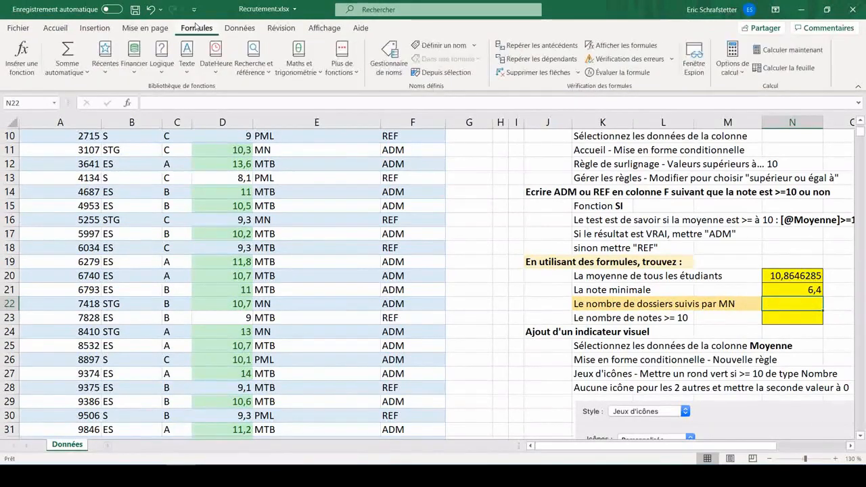
click(342, 59)
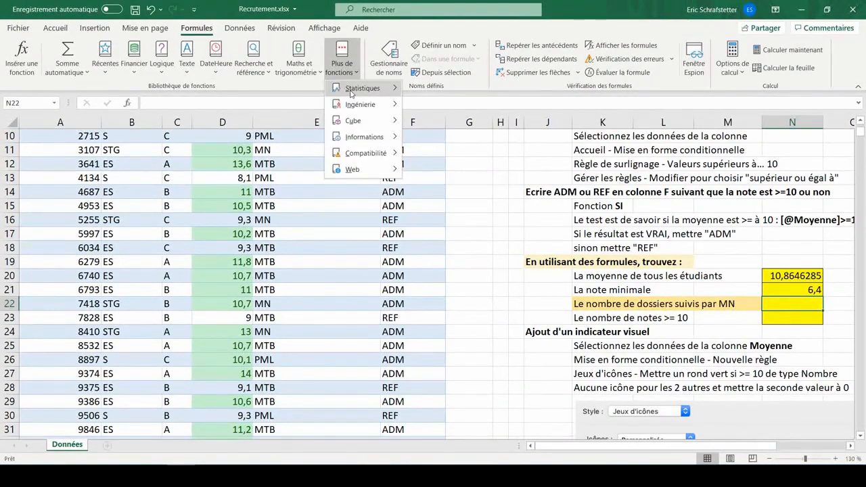
mouse_move(350, 93)
scroll(447, 196, down, 15)
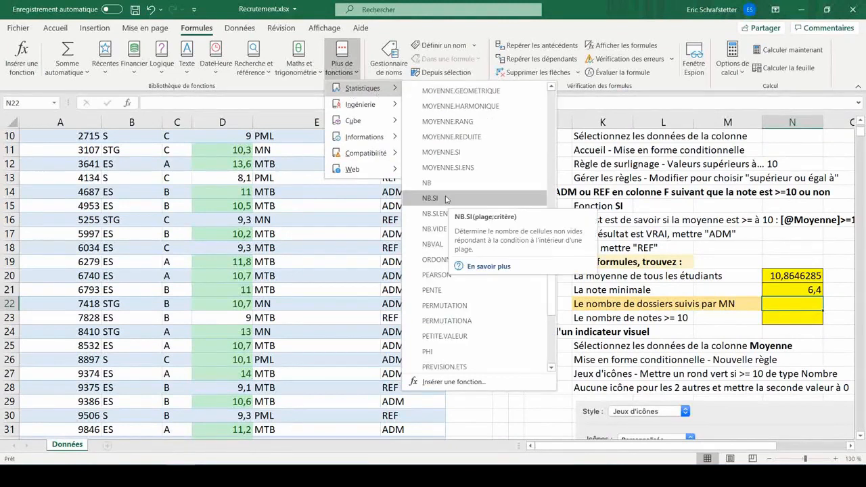
click(446, 199)
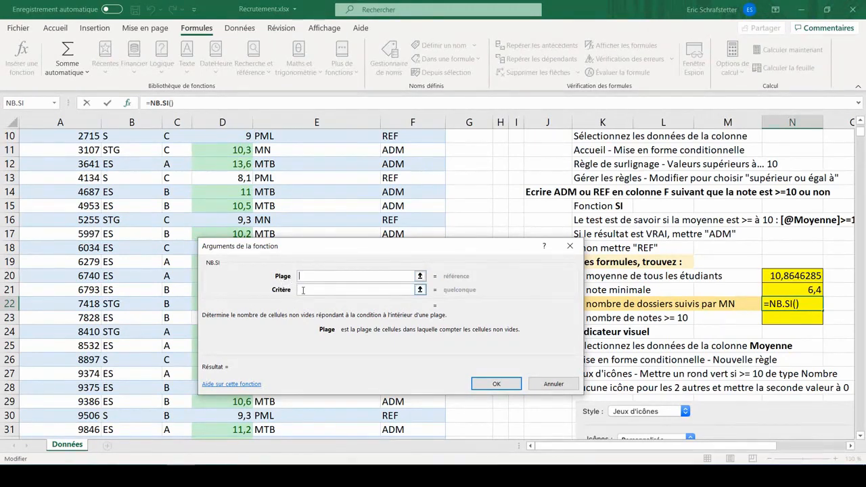
- Complete the NB.SI formula with the table's Dossier suivi par (initiales) column as range and "MN" as criterion
scroll(287, 142, up, 3)
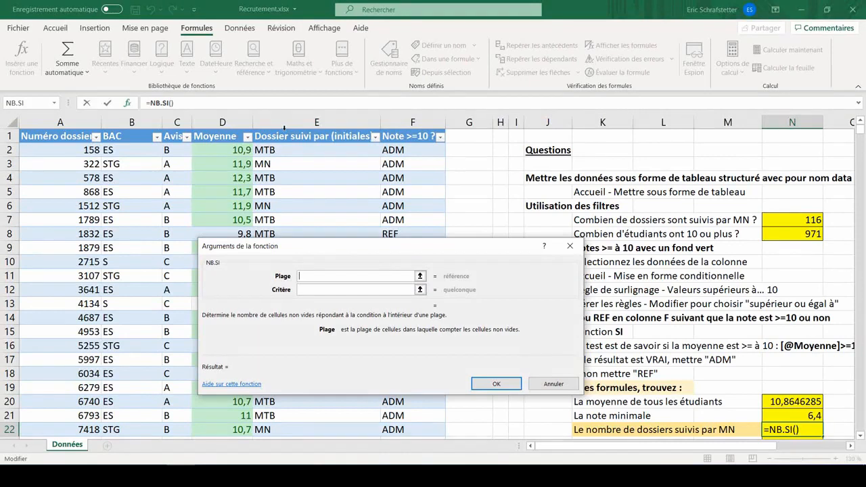
click(284, 128)
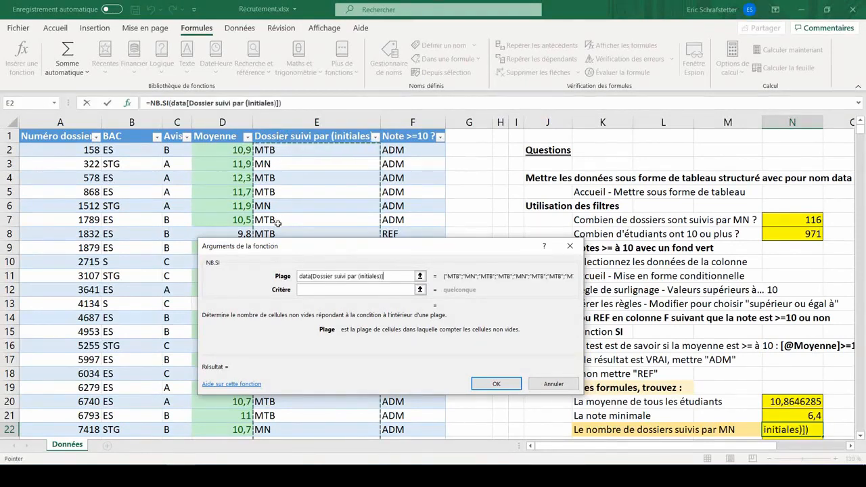
click(307, 288)
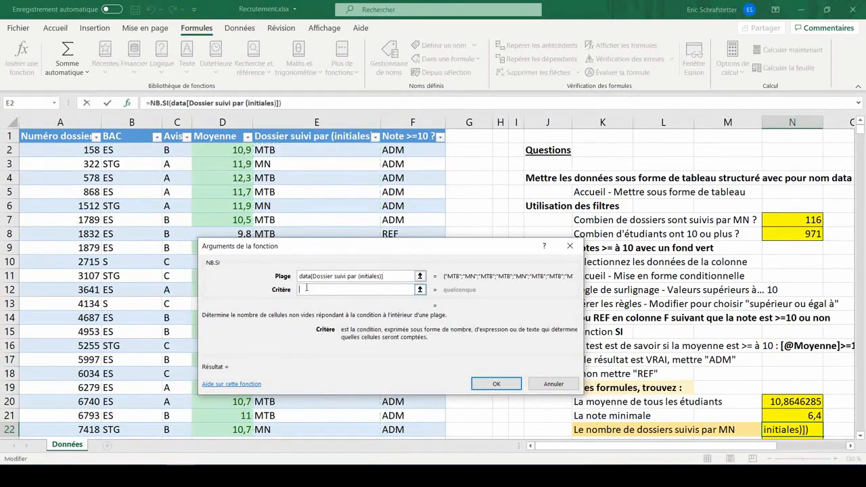
text(")
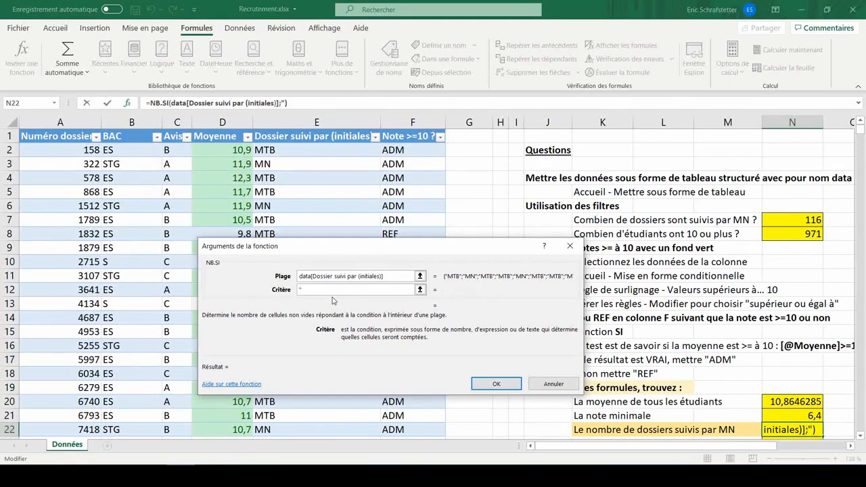
text(MN")
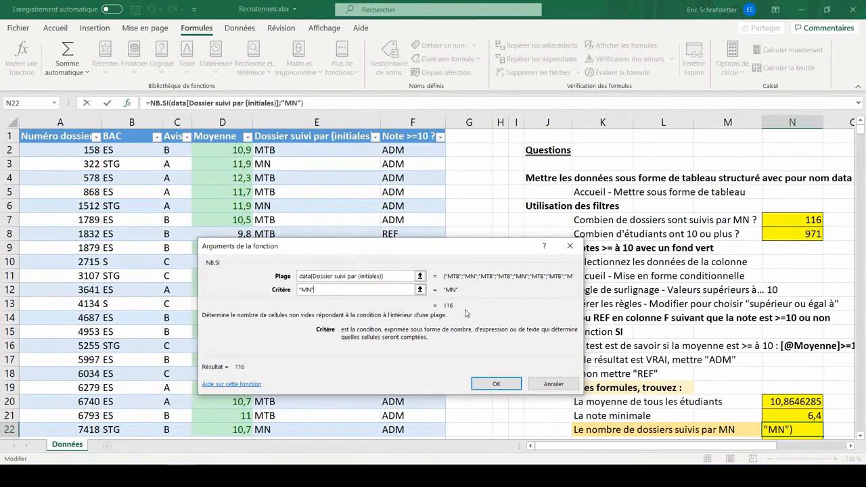
click(500, 382)
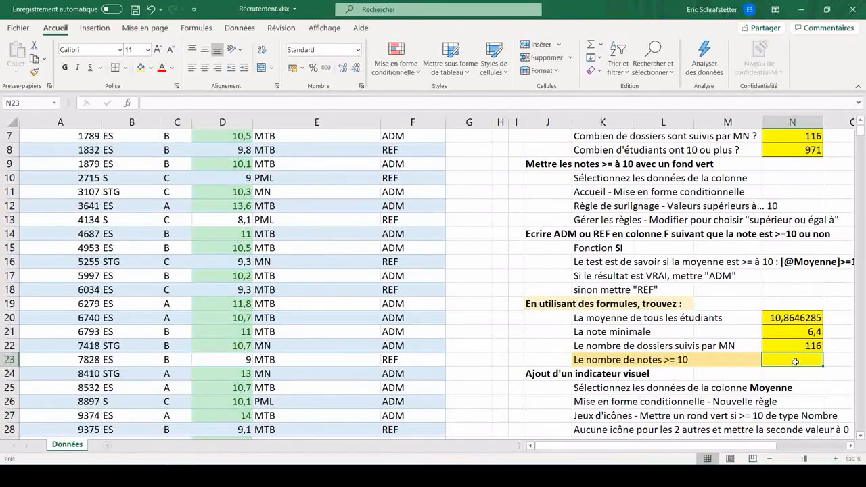
- Insert NB.SI in the answer cell for notes >= 10, using the Moyenne column as range and ">=10" as criterion
click(200, 29)
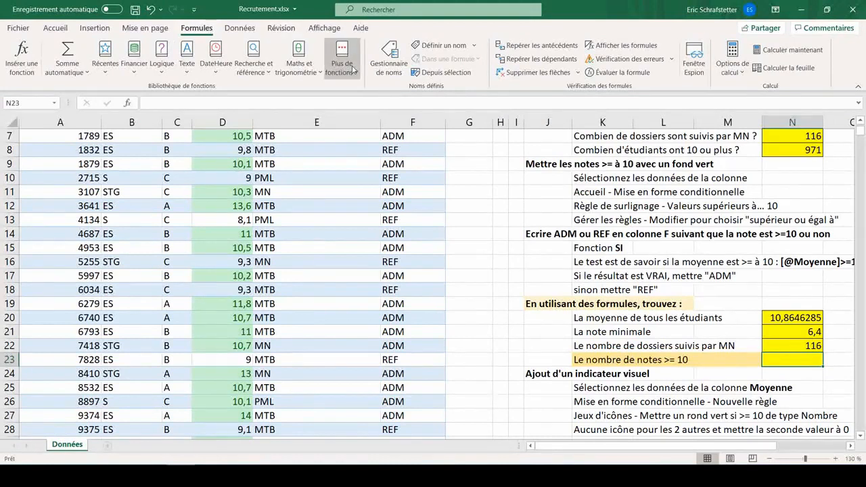
click(100, 73)
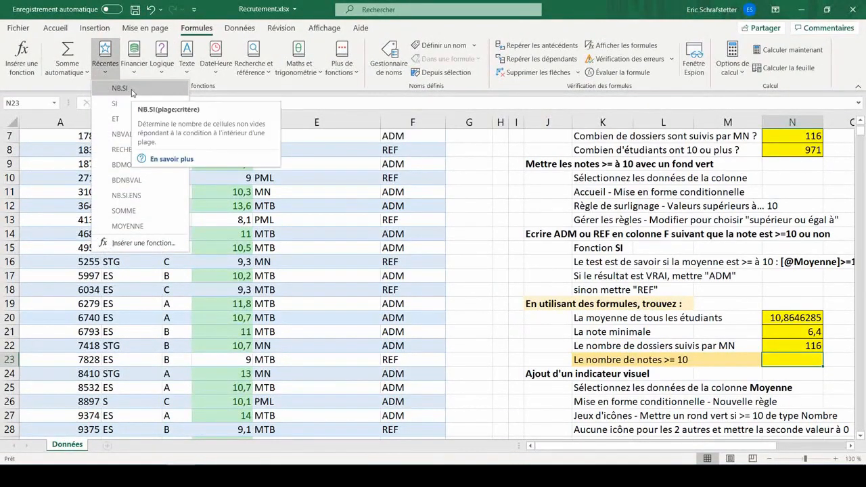
click(120, 88)
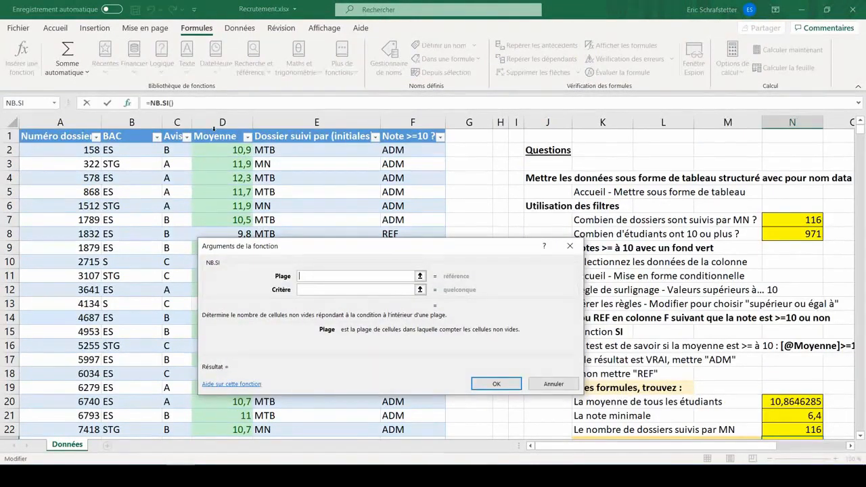
click(214, 129)
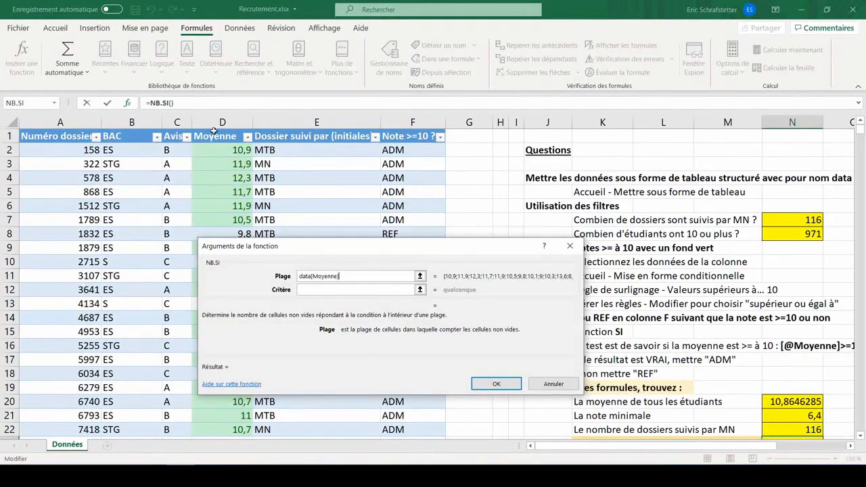
click(316, 289)
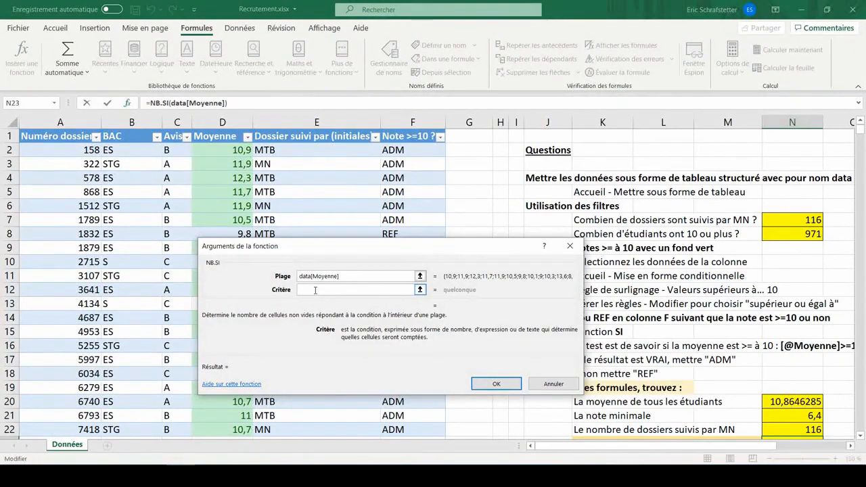
text(">=10")
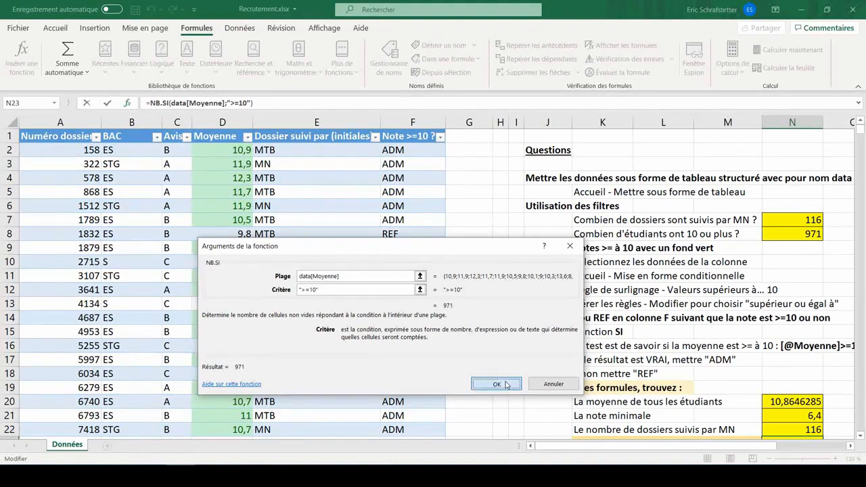
click(497, 384)
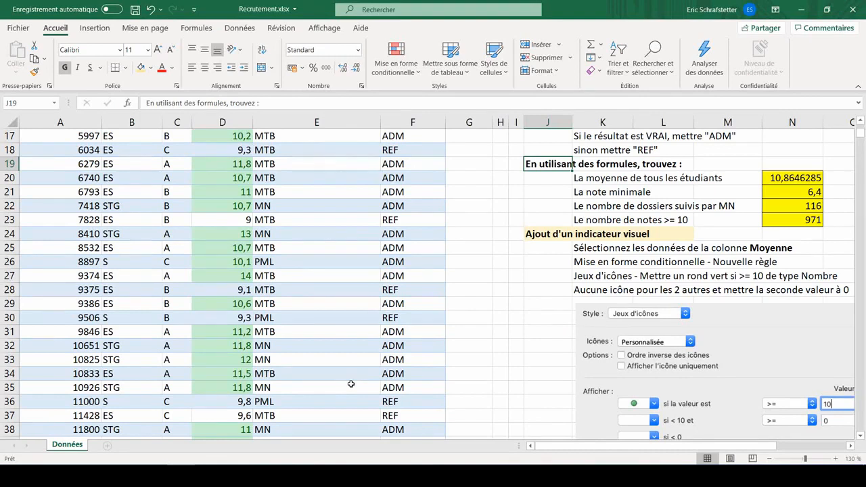
- Select the Moyenne column and start a new conditional formatting rule using the Jeux d'icônes style with three coloured circles
scroll(351, 384, up, 6)
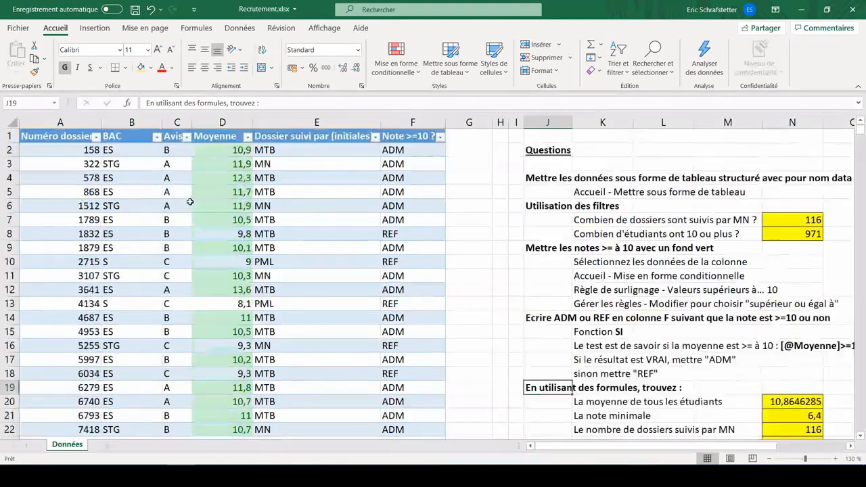
click(222, 124)
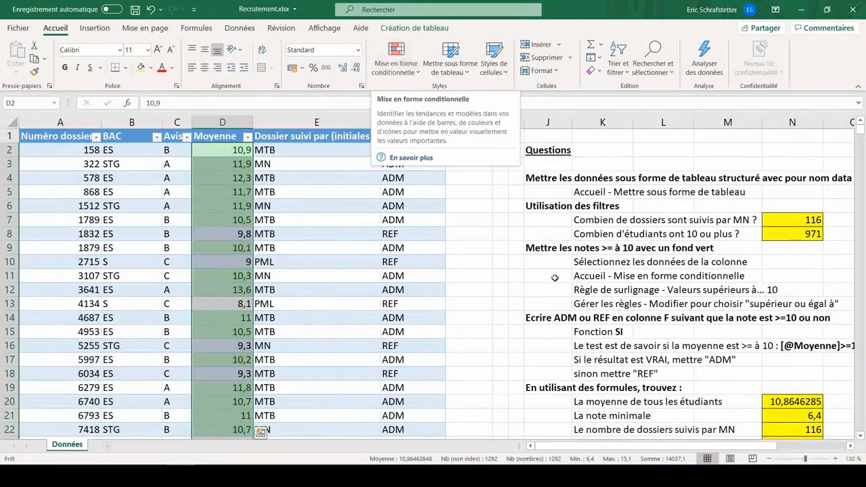
scroll(554, 278, down, 4)
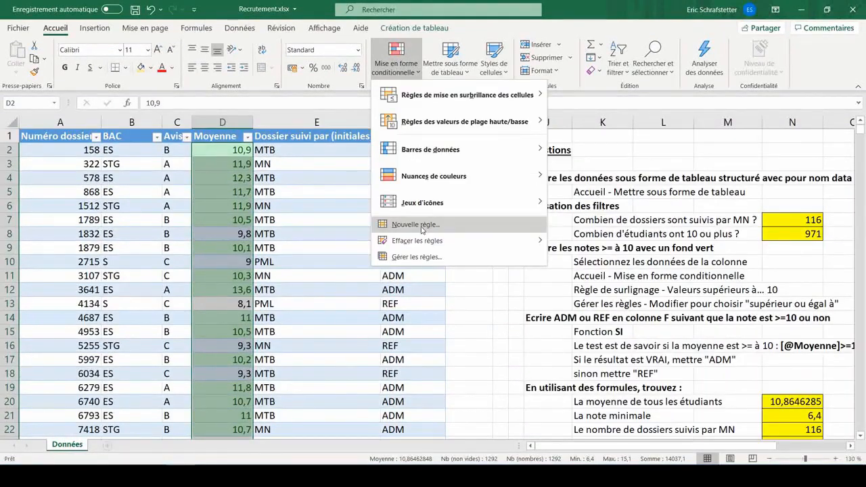
click(415, 225)
click(357, 235)
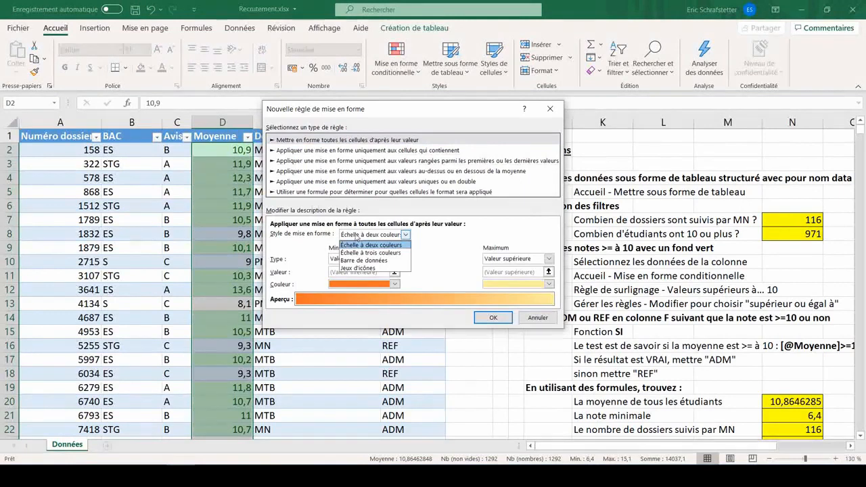
click(371, 268)
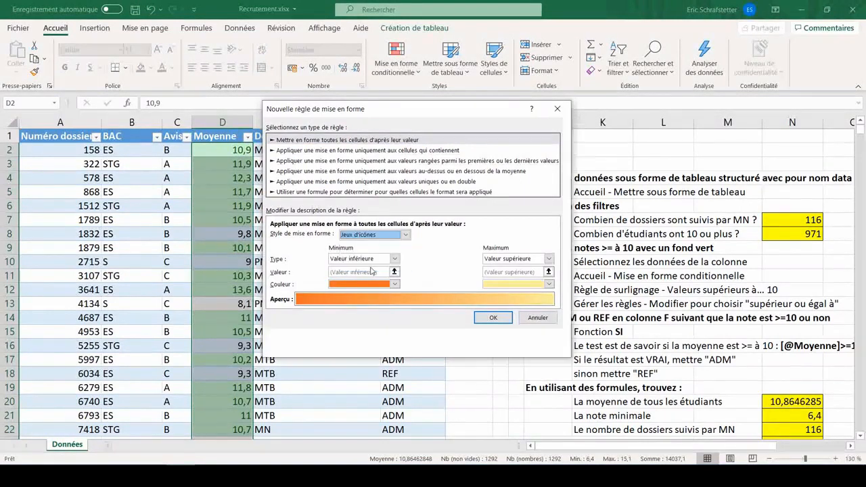
click(405, 252)
scroll(408, 296, down, 5)
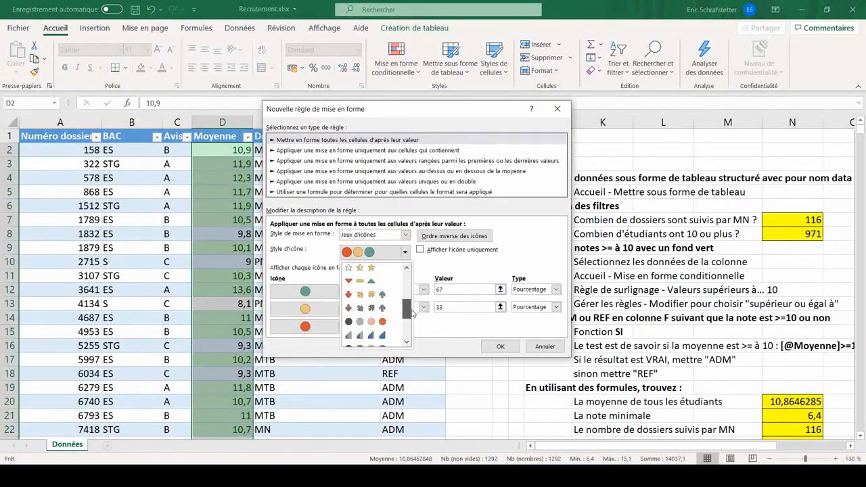
click(440, 277)
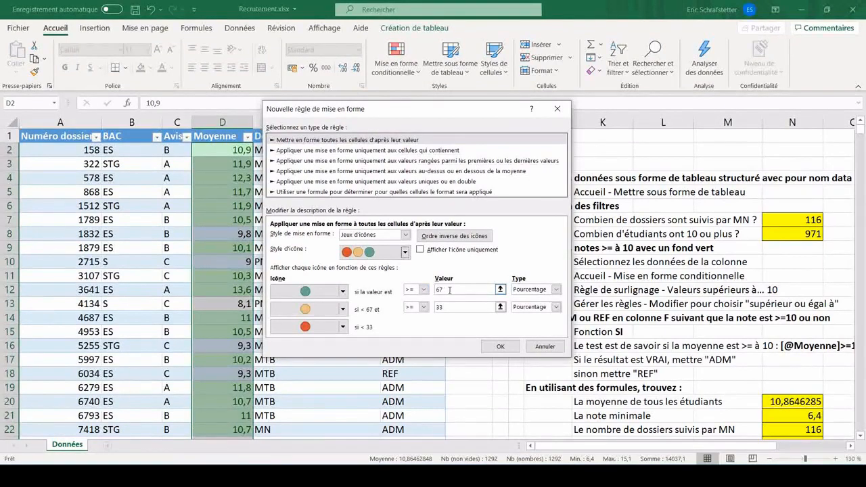
- Make the green circle apply to values >= 10 of type Nombre
click(535, 291)
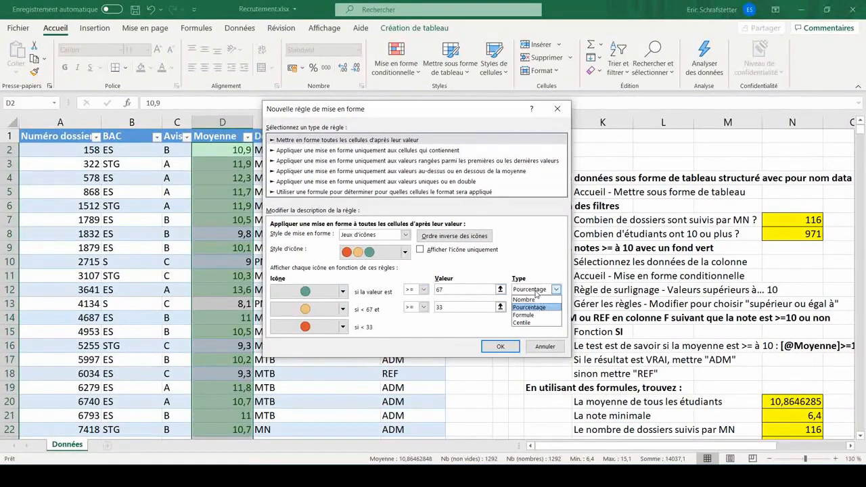
click(525, 299)
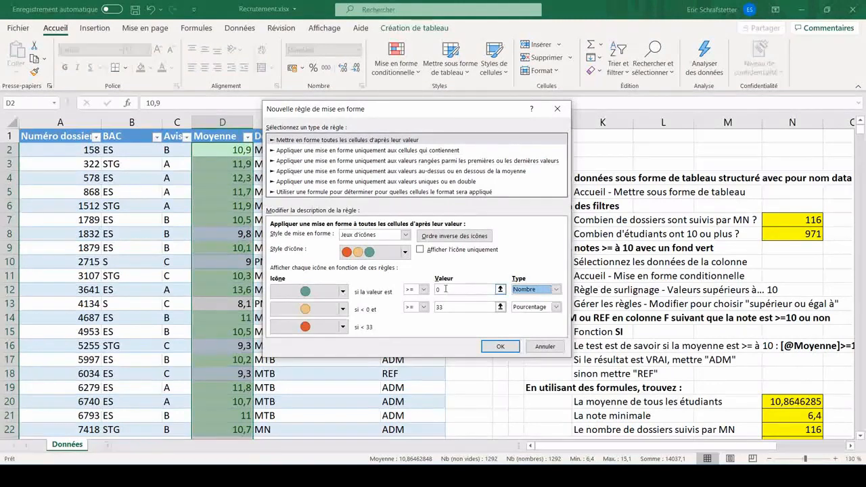
click(445, 289)
text(10)
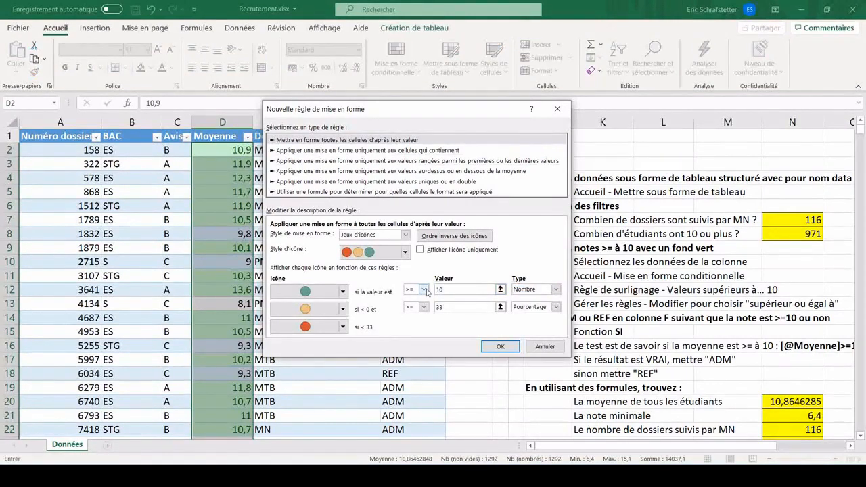
- Set no icon for the second rule and give it a threshold of 0 of type Nombre
click(343, 310)
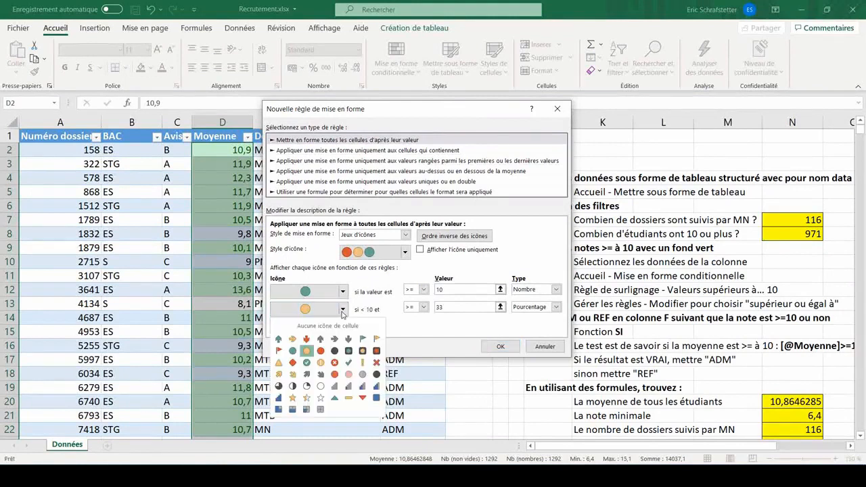
click(328, 326)
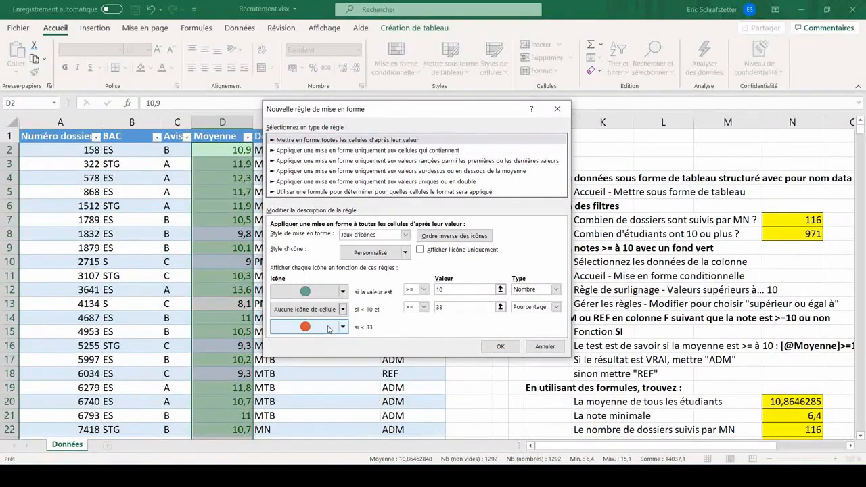
click(412, 309)
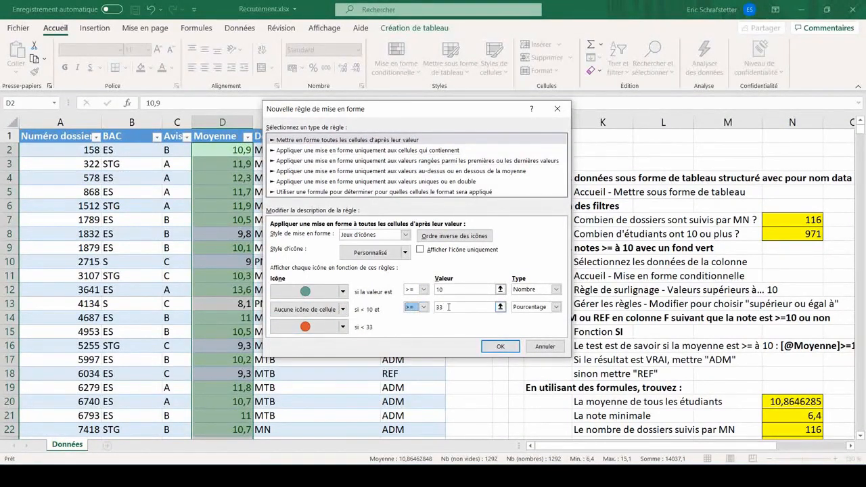
drag(458, 309, 426, 312)
text(0)
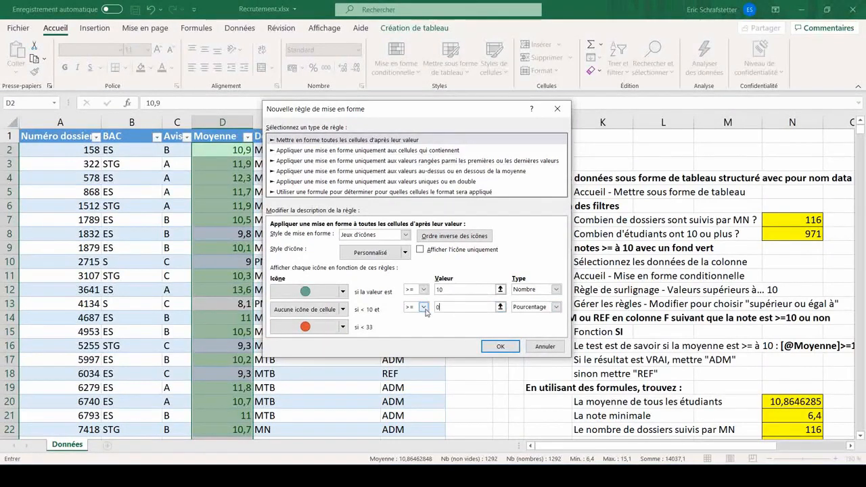
click(532, 308)
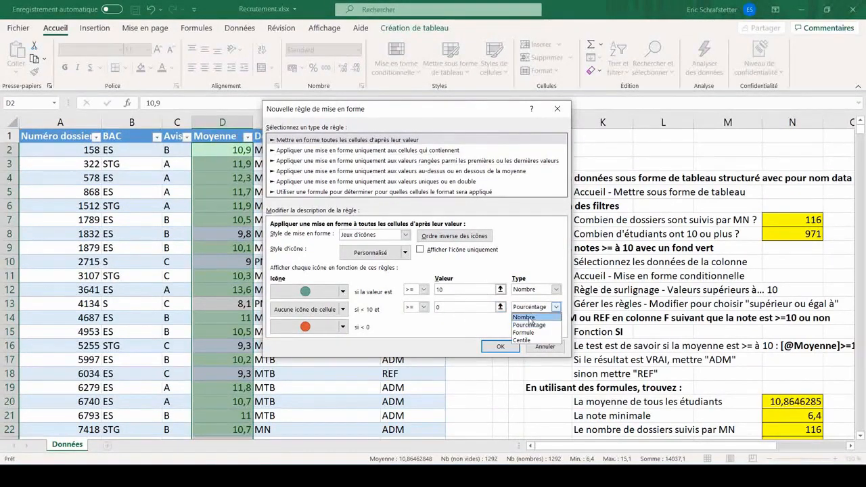
click(530, 318)
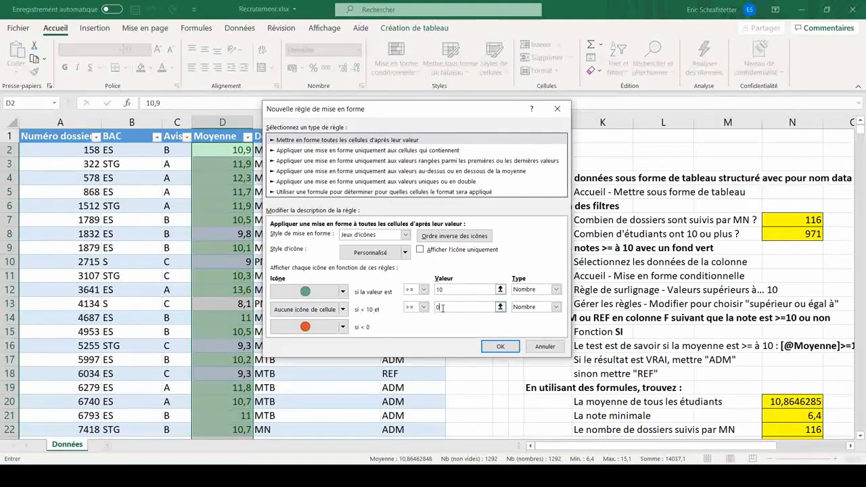
- Set no icon for the third rule and confirm the new icon-set rule
click(343, 328)
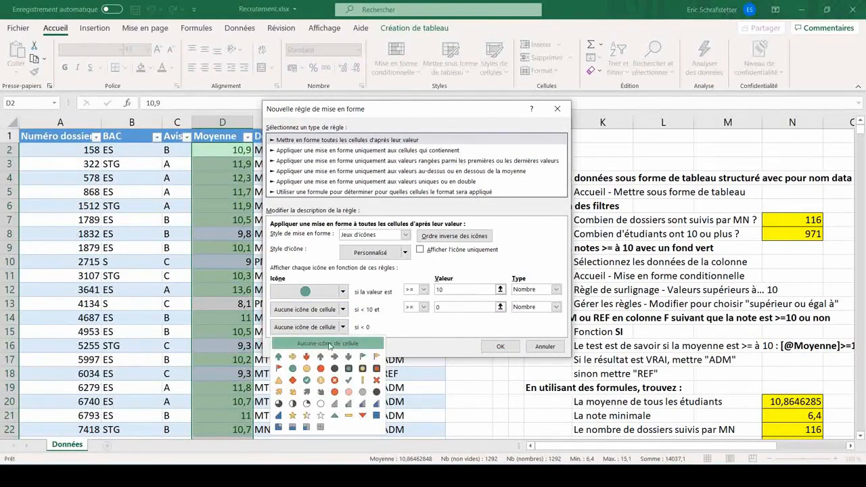
click(329, 344)
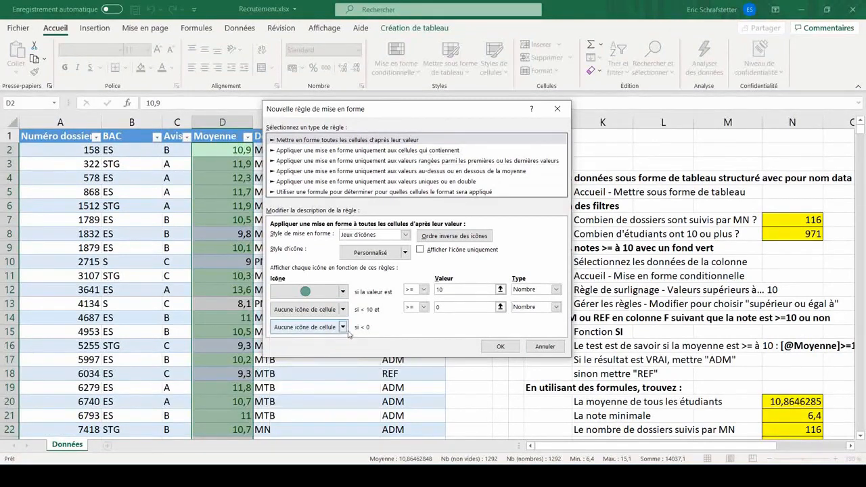
click(500, 346)
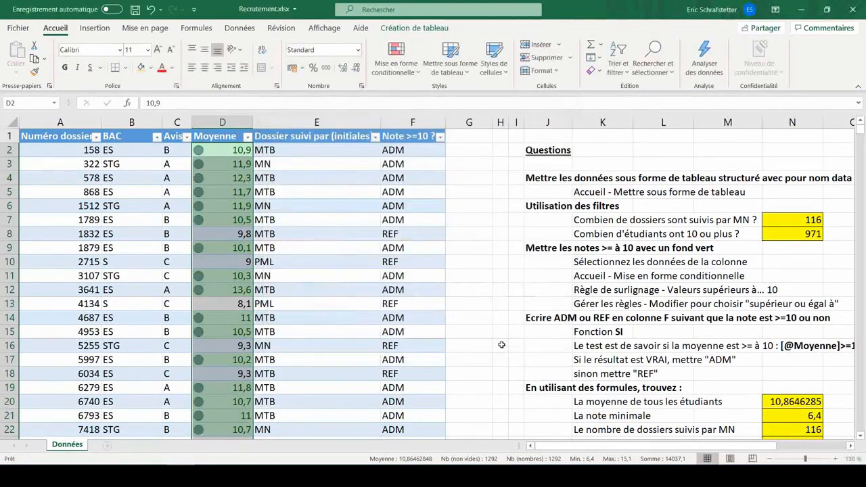
- Enter 9 in the first Moyenne cell to test the icon rule
click(317, 178)
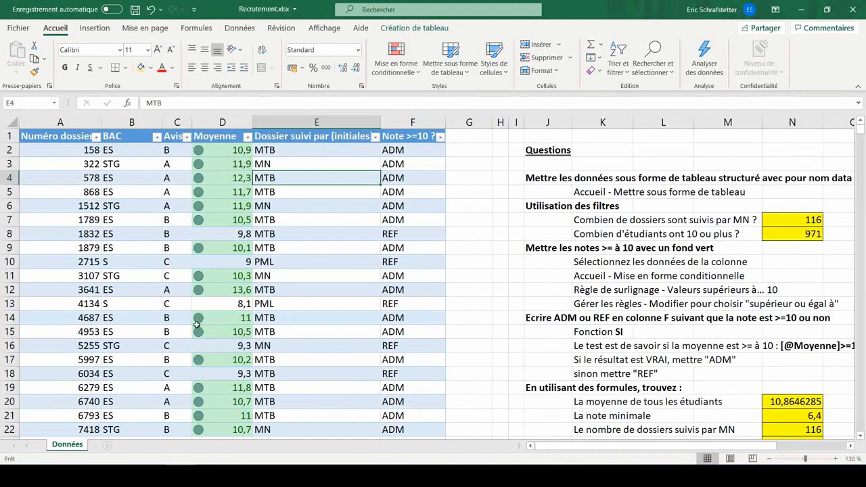
click(208, 150)
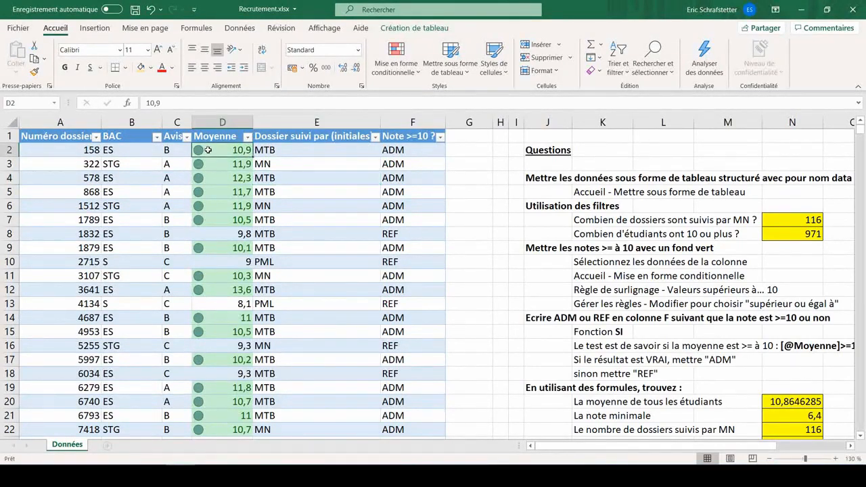
text(9)
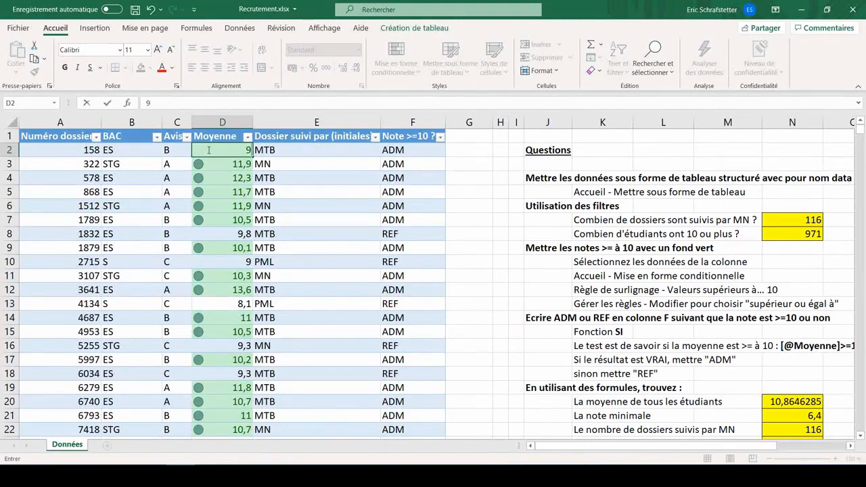
key(Return)
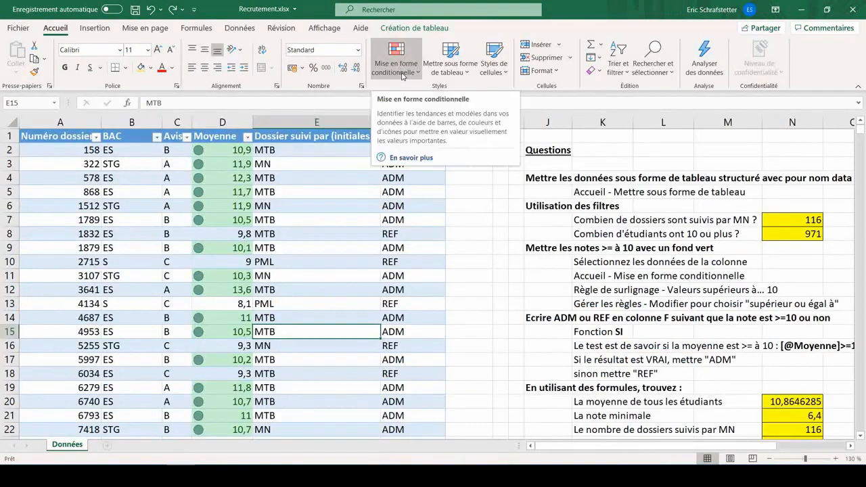
- Open the icon-set rule from the conditional formatting rules manager and set the second threshold to 8
click(396, 60)
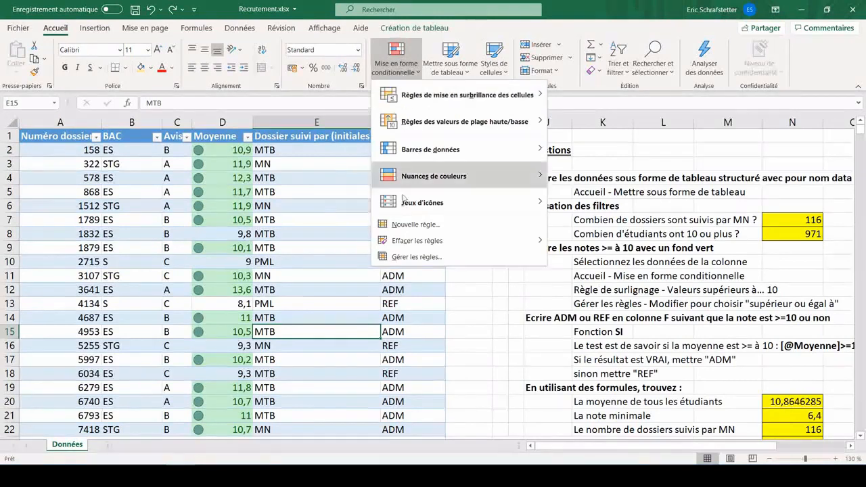
click(408, 259)
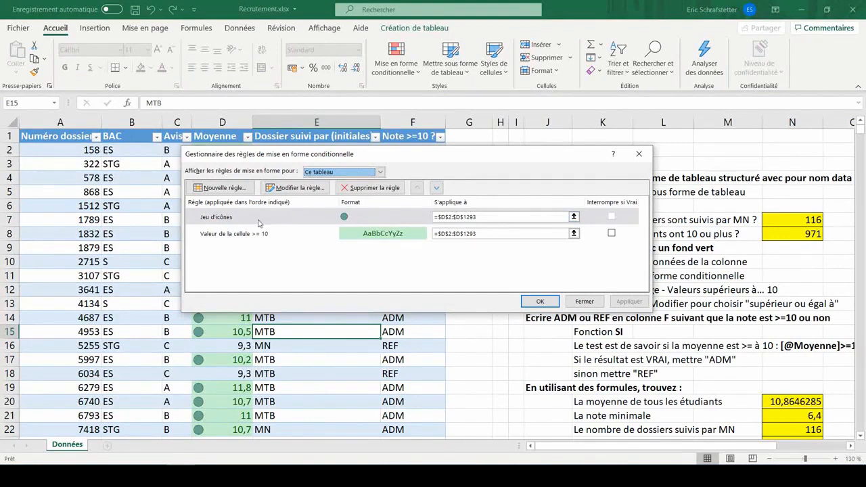
double_click(219, 217)
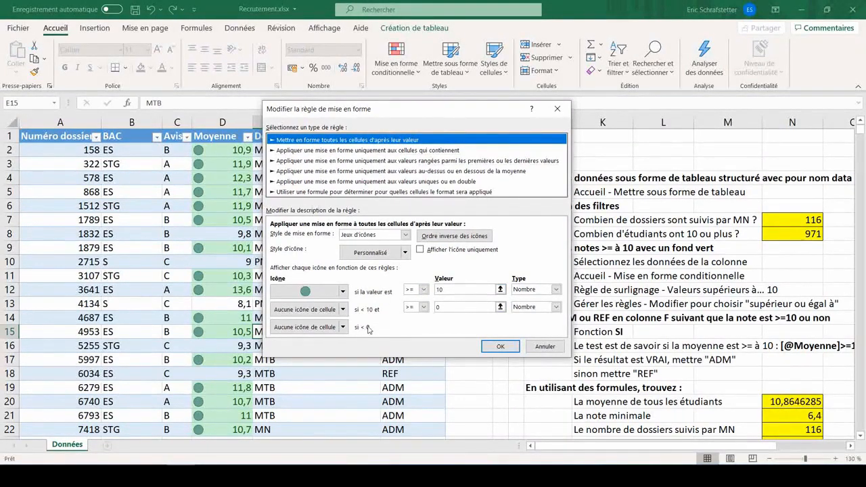
click(441, 306)
click(432, 307)
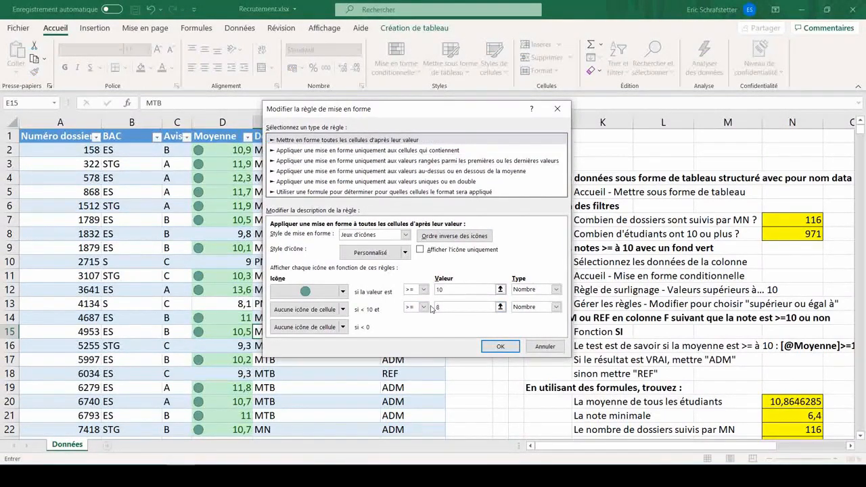
- Give values below 8 a red circle icon and apply the edited icon-set rule
click(343, 327)
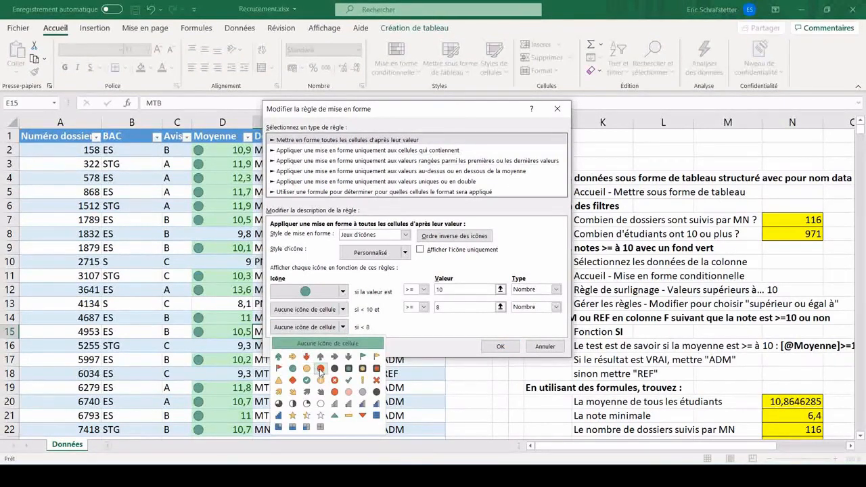
click(320, 369)
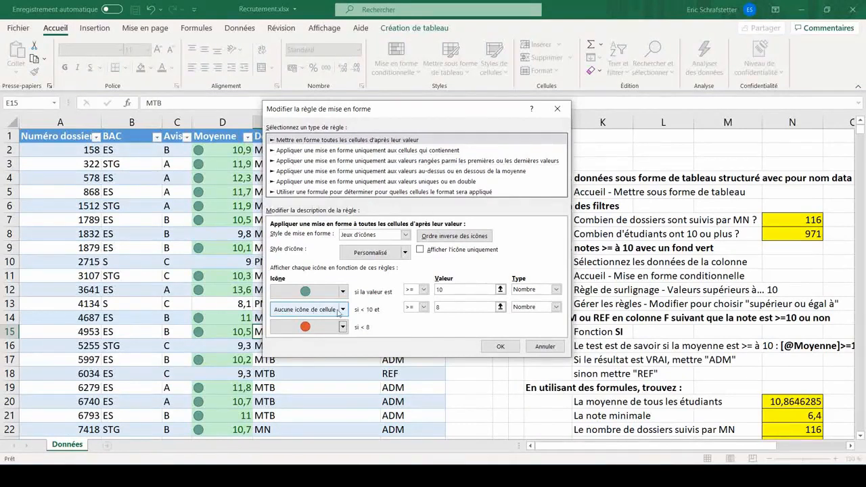
click(439, 306)
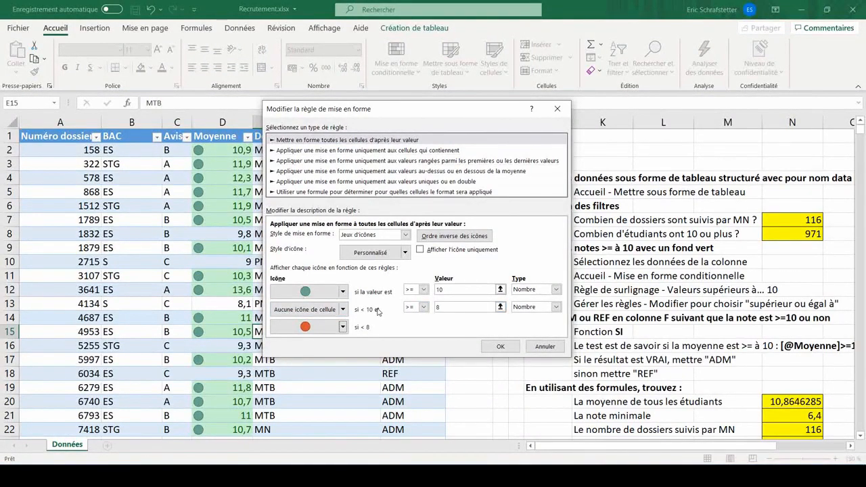
click(500, 347)
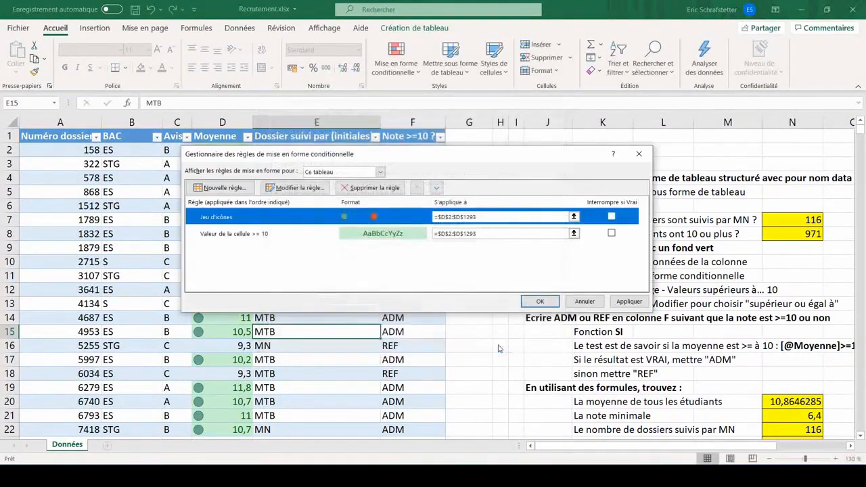
click(531, 299)
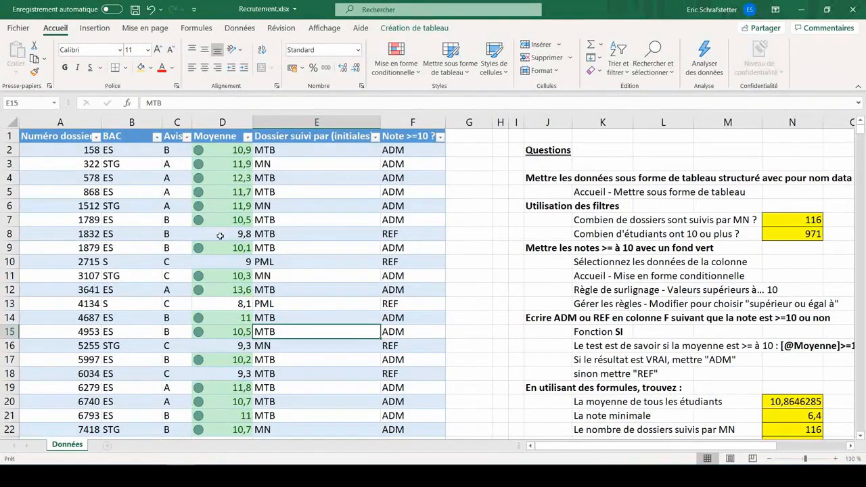
- Scroll through the table to check the green and red circle icons in the Moyenne column
scroll(272, 220, down, 20)
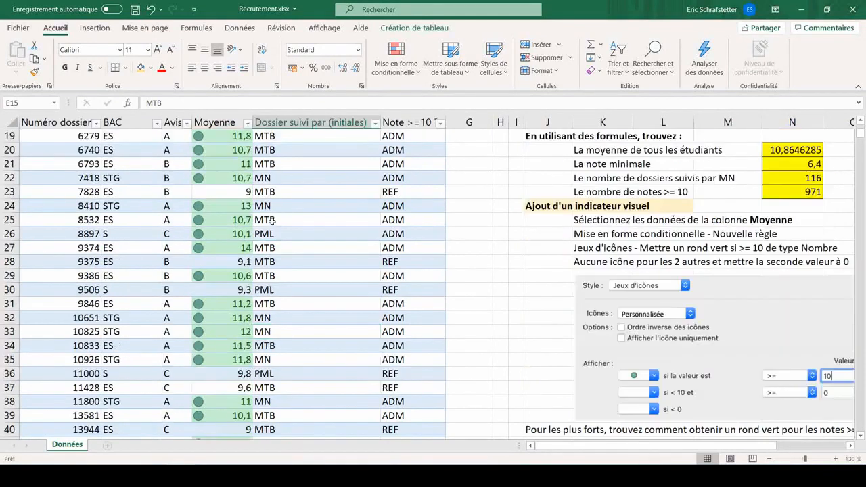
scroll(270, 220, down, 10)
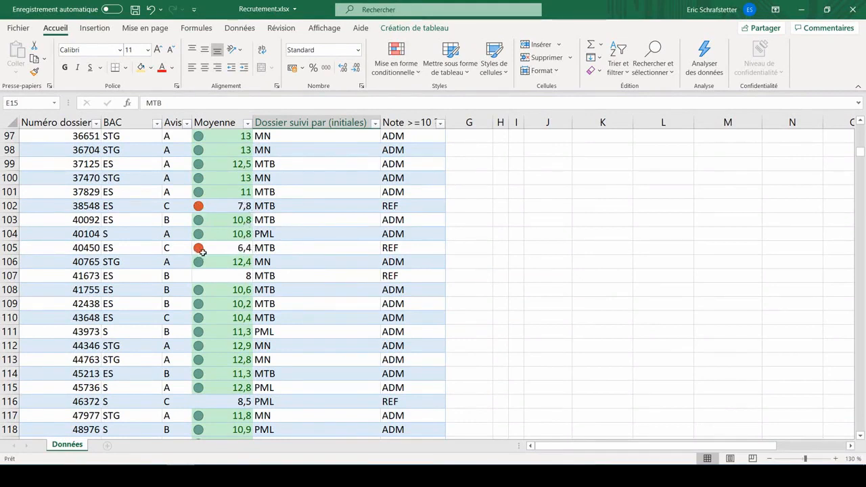
scroll(350, 263, up, 7)
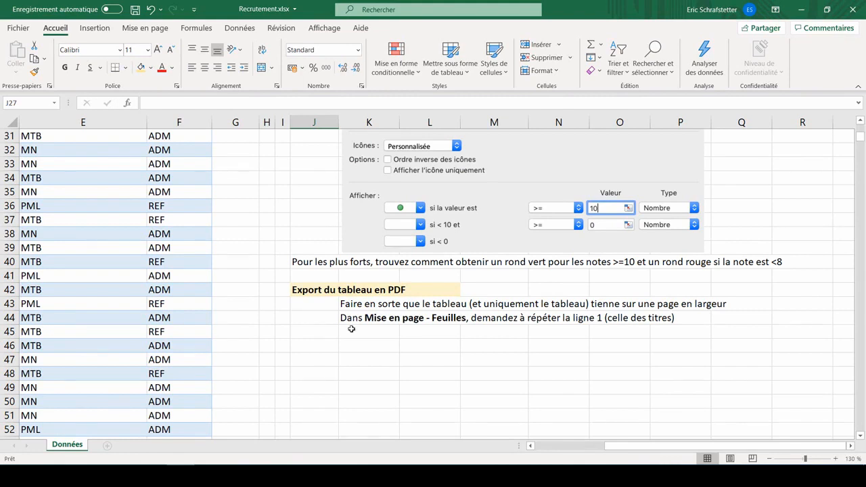
scroll(203, 270, left, 4)
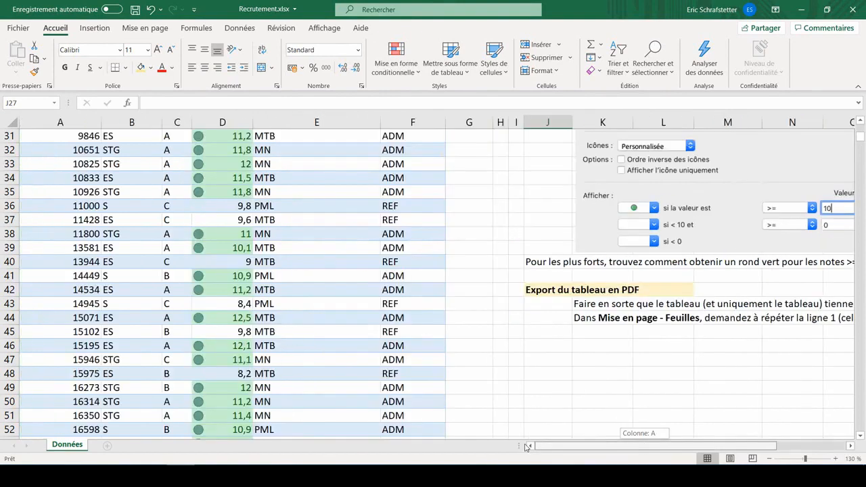
scroll(51, 137, up, 10)
drag(50, 138, 409, 136)
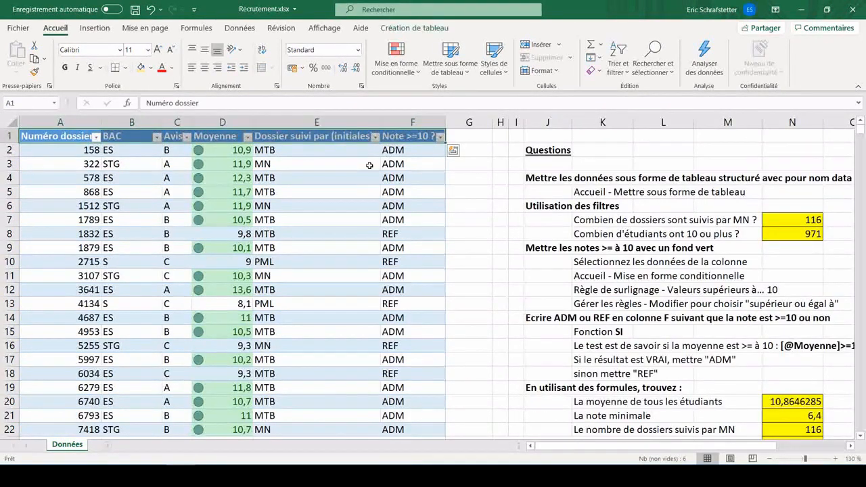
click(315, 203)
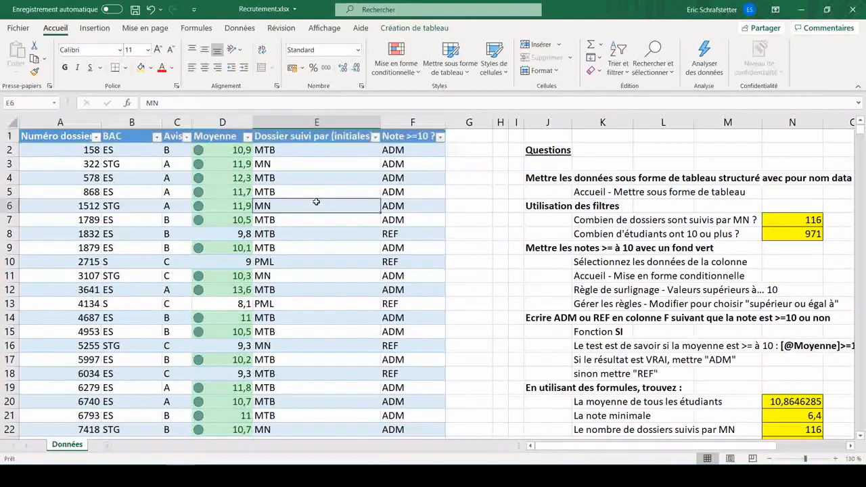
key(Down)
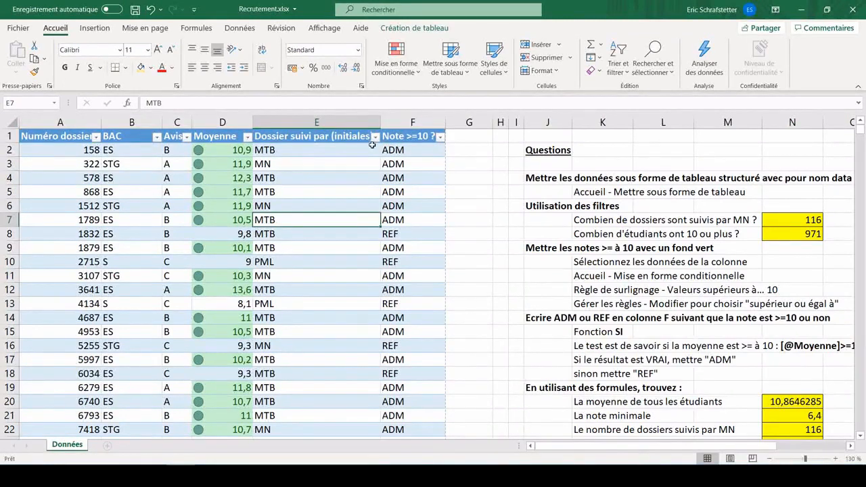
- In page break preview, move the vertical page break to just after column F, then return to normal view
click(332, 31)
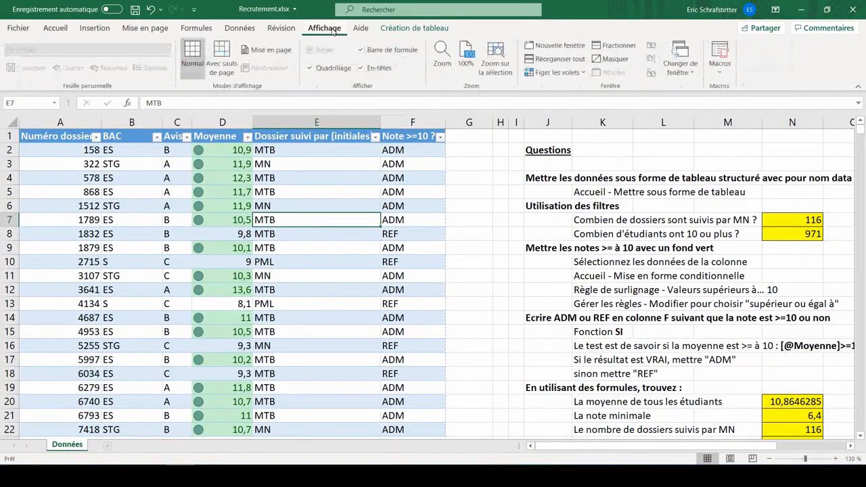
click(218, 64)
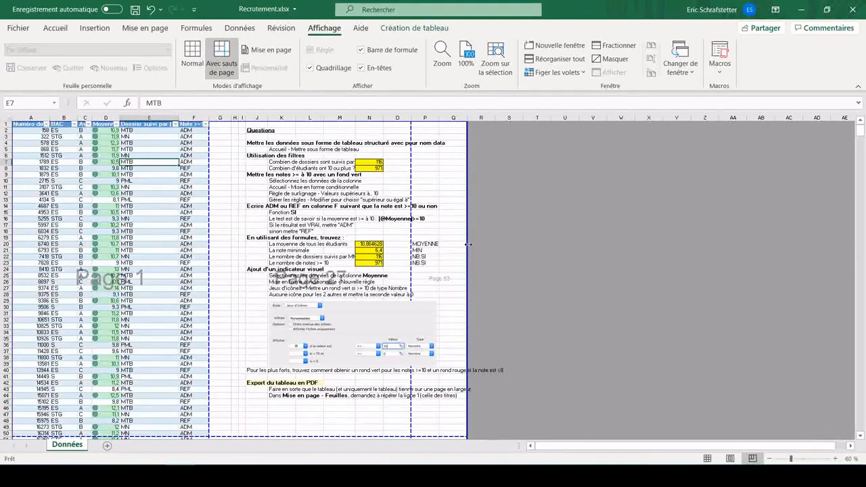
drag(468, 245, 210, 266)
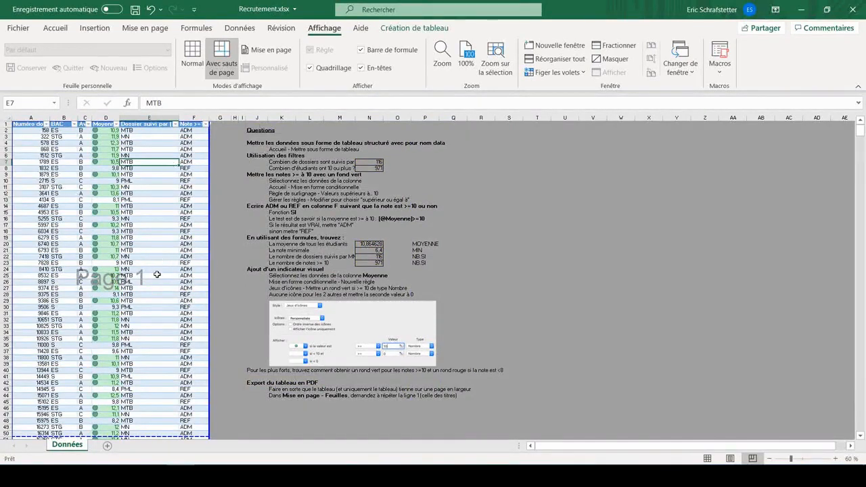
click(198, 63)
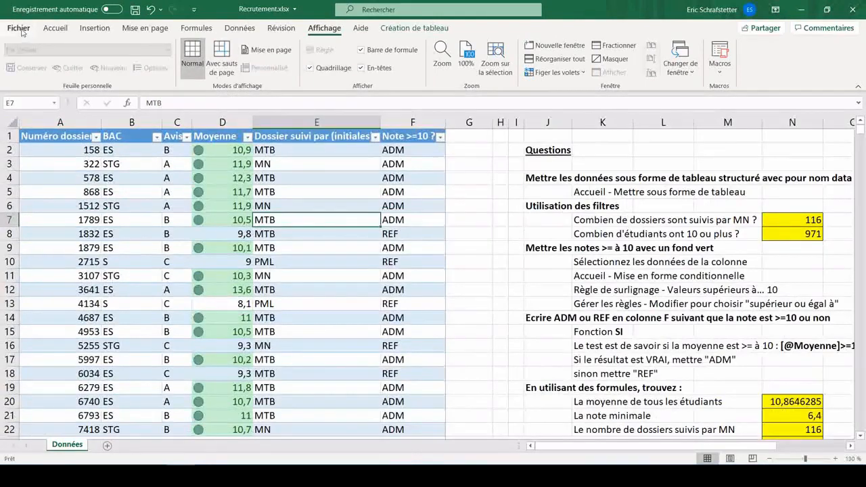
- Open the print settings, fit all columns on one page and choose narrow margins
key(ctrl+p)
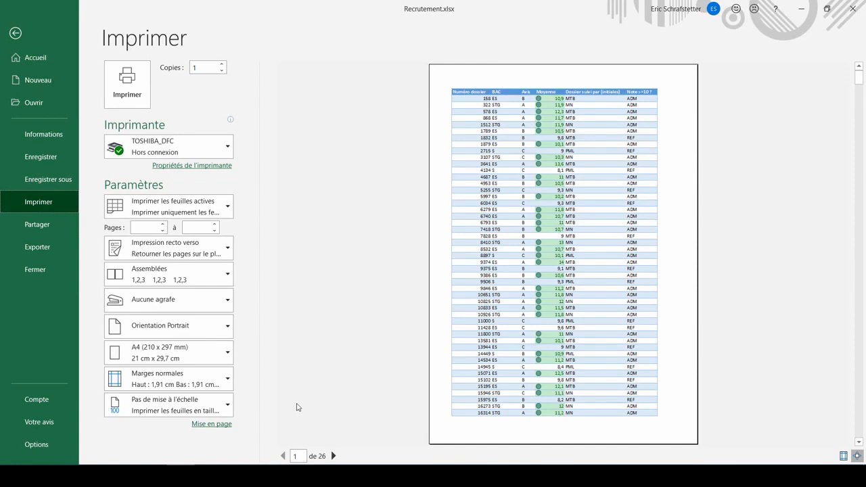
click(195, 408)
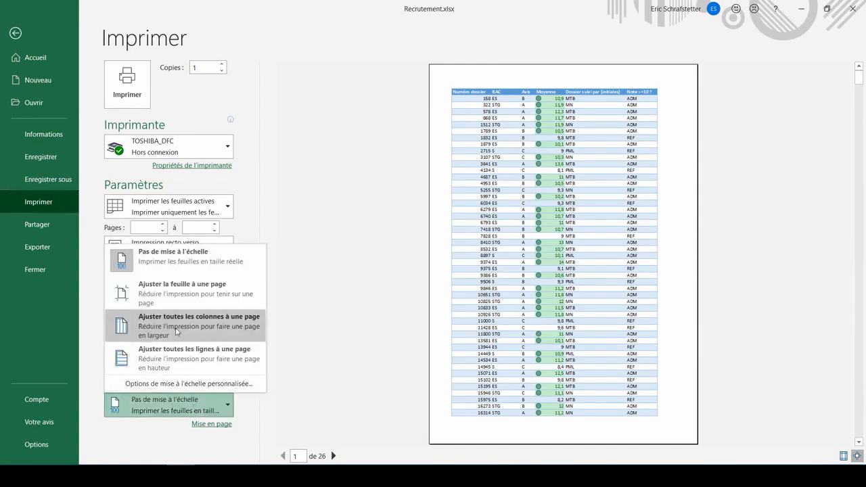
click(176, 331)
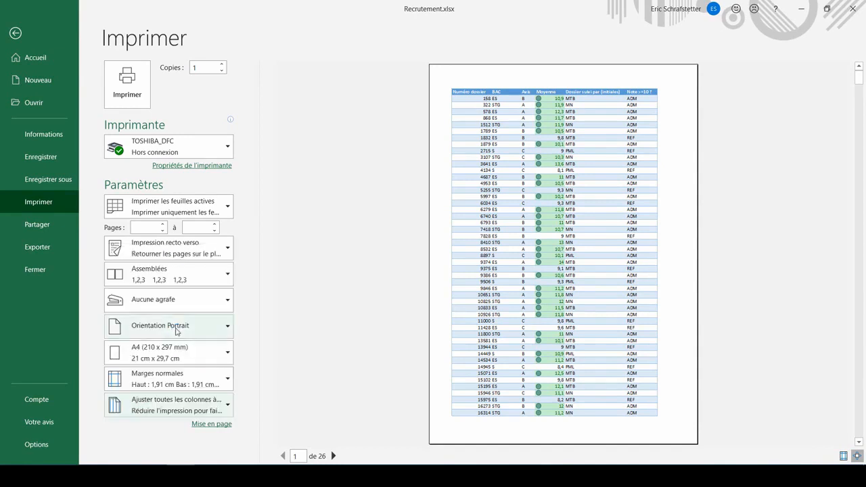
click(180, 382)
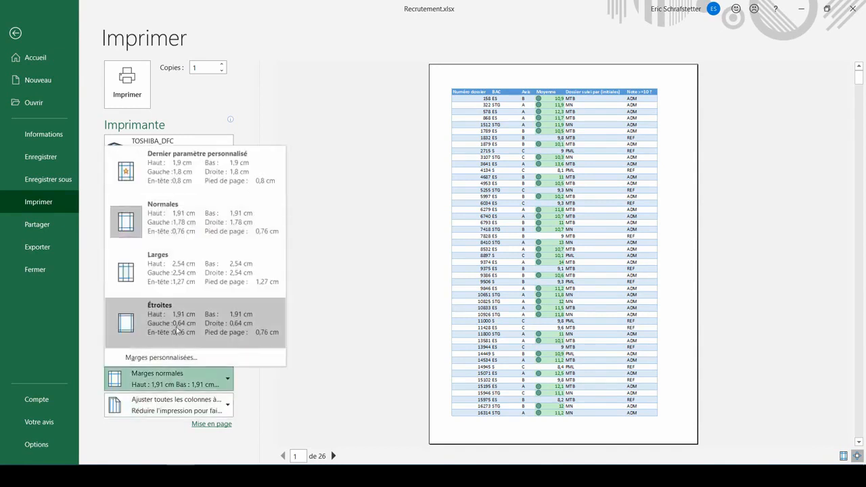
click(178, 330)
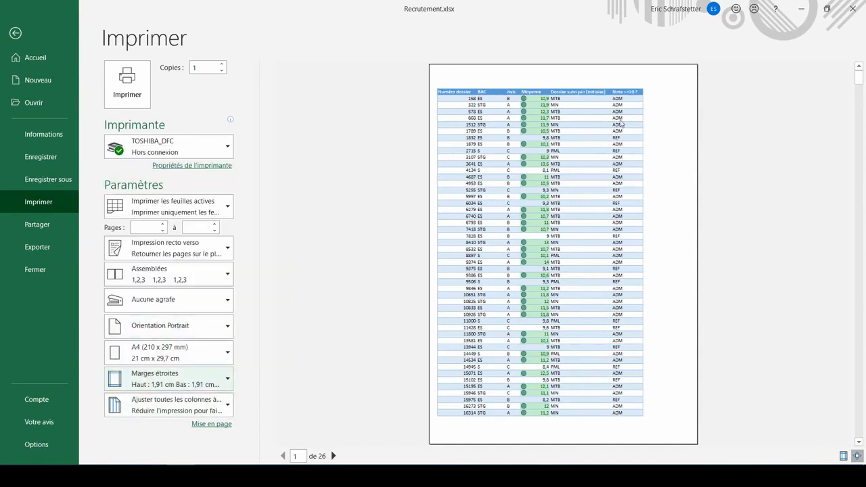
- Center the table horizontally on the page in the page setup margins
click(221, 425)
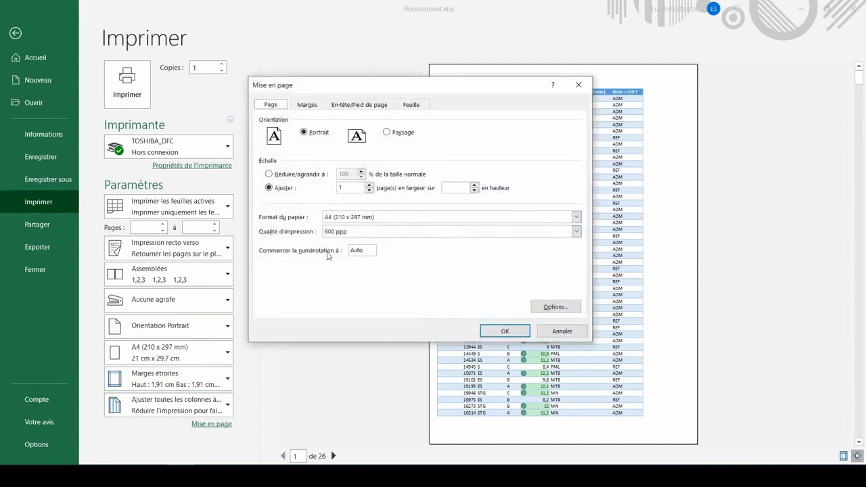
click(307, 104)
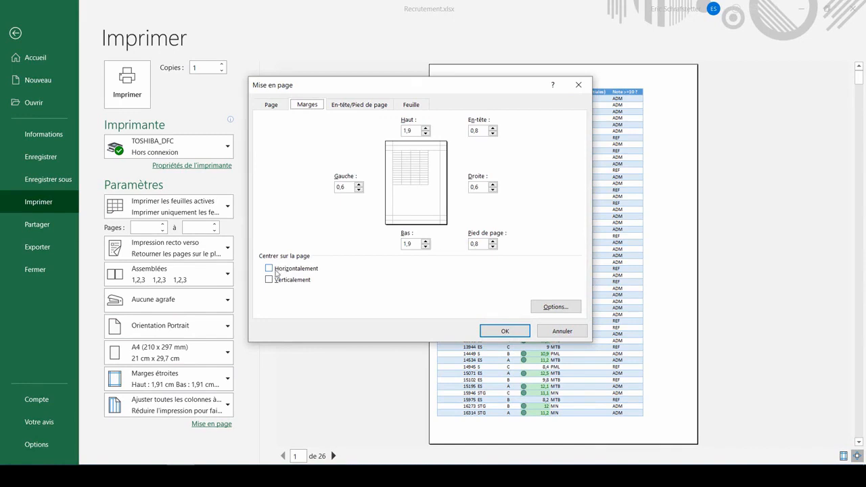
click(274, 269)
click(507, 333)
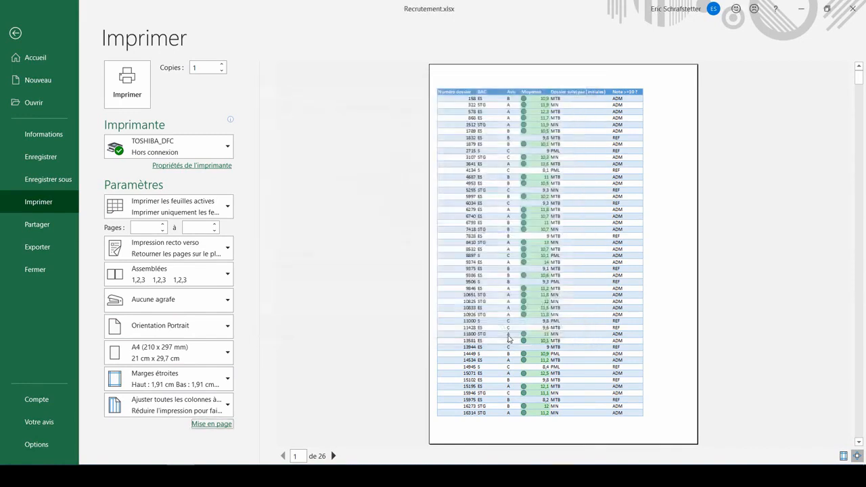
- Page through the print preview to check the following pages of the table
click(332, 456)
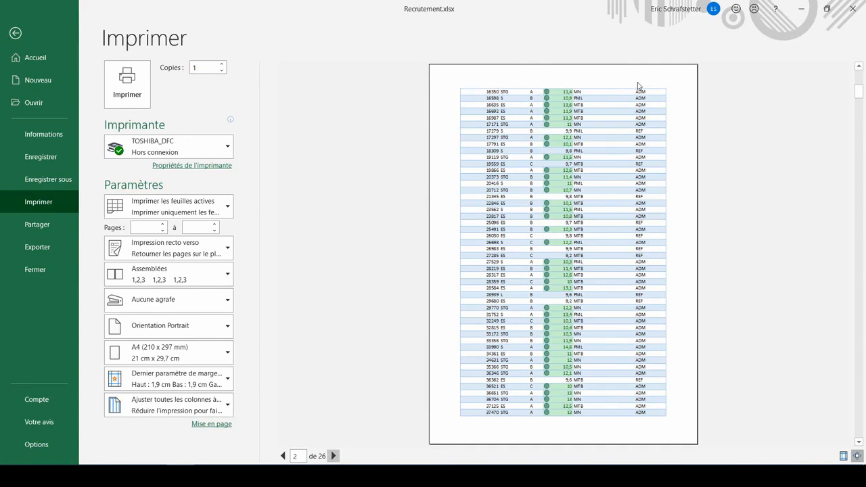
click(333, 456)
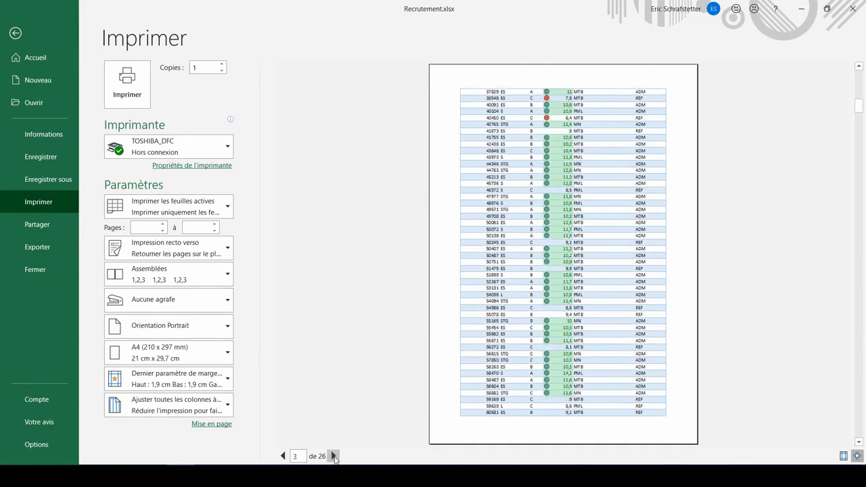
click(211, 424)
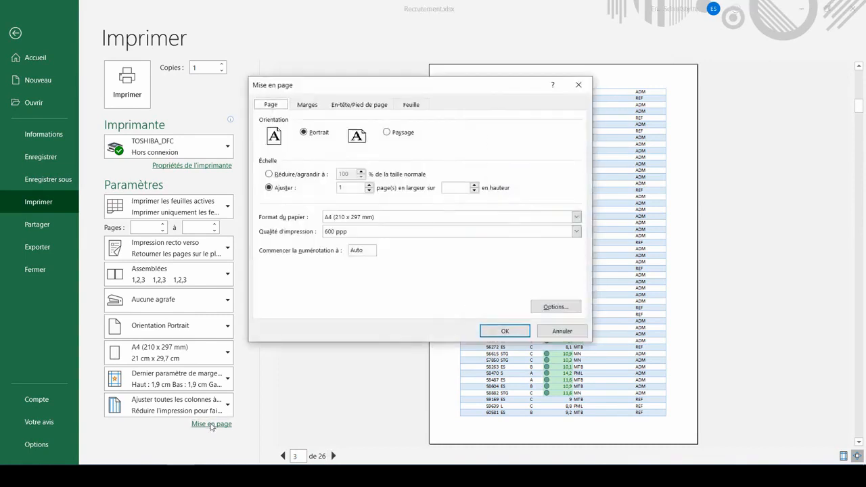
click(406, 106)
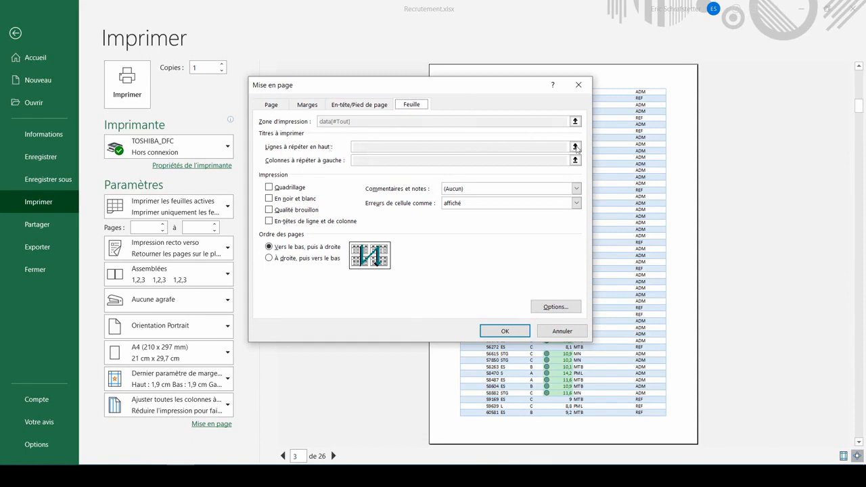
click(570, 332)
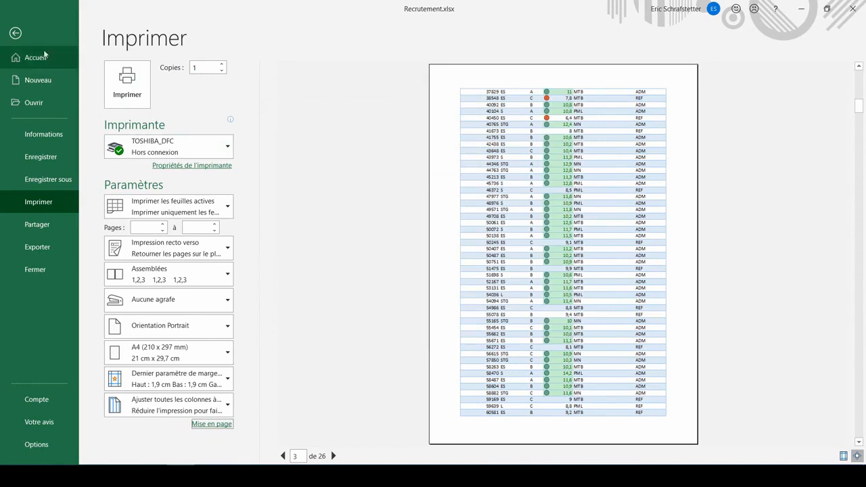
- In page setup, set row 1 as the rows to repeat at the top of every printed page, then preview the second page
click(13, 39)
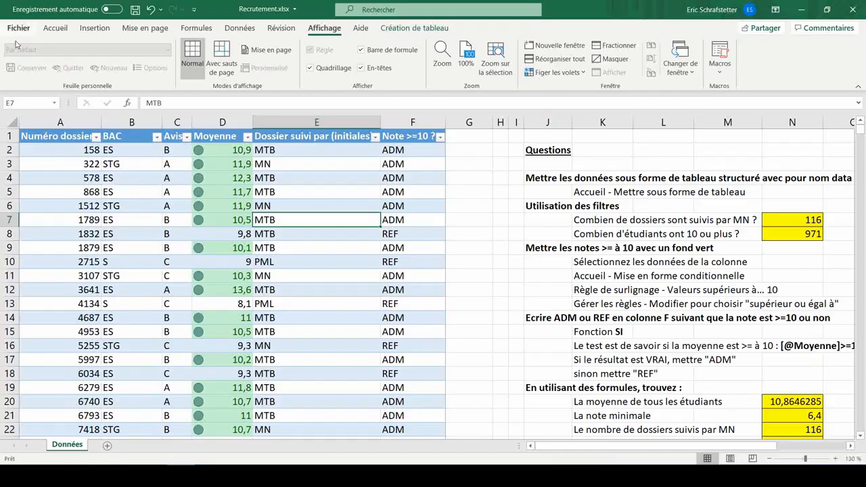
click(227, 164)
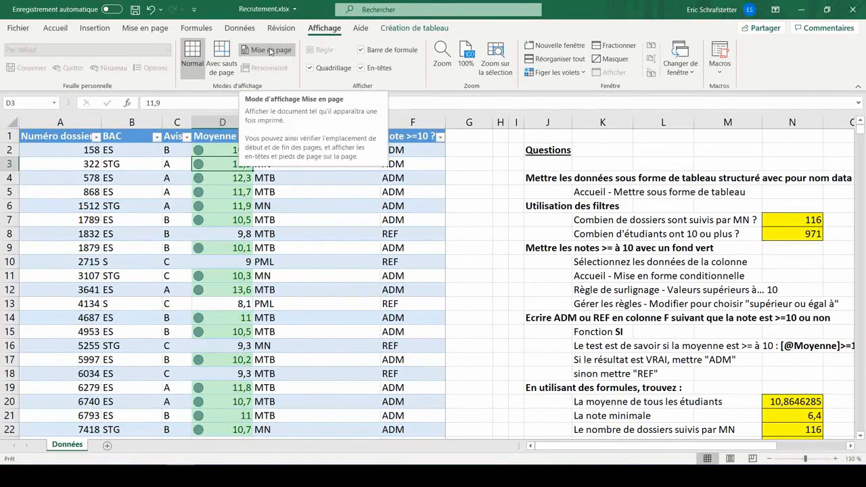
click(148, 31)
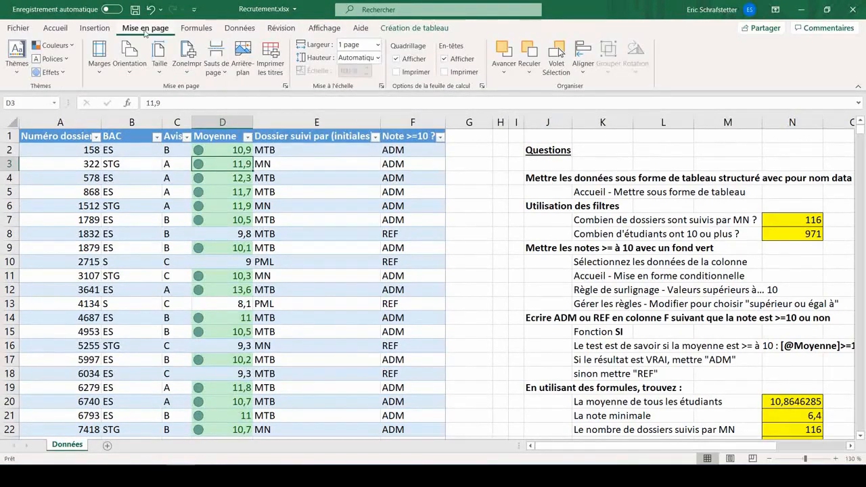
click(285, 89)
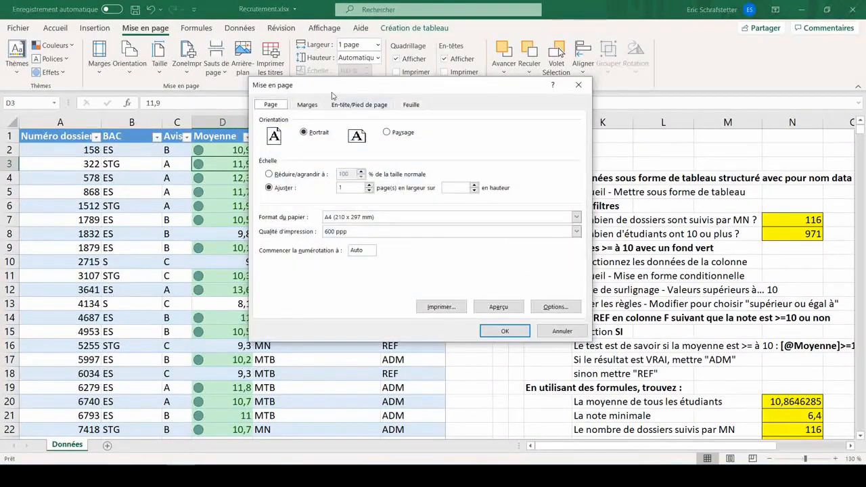
click(413, 105)
click(357, 147)
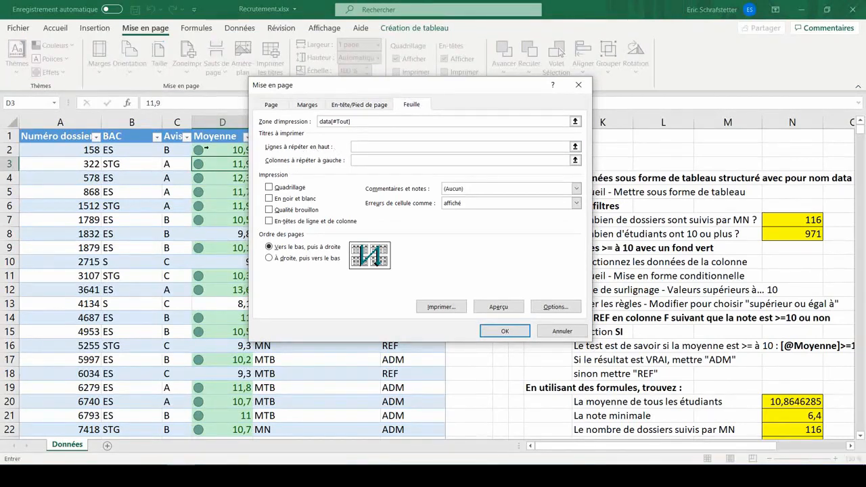
click(8, 136)
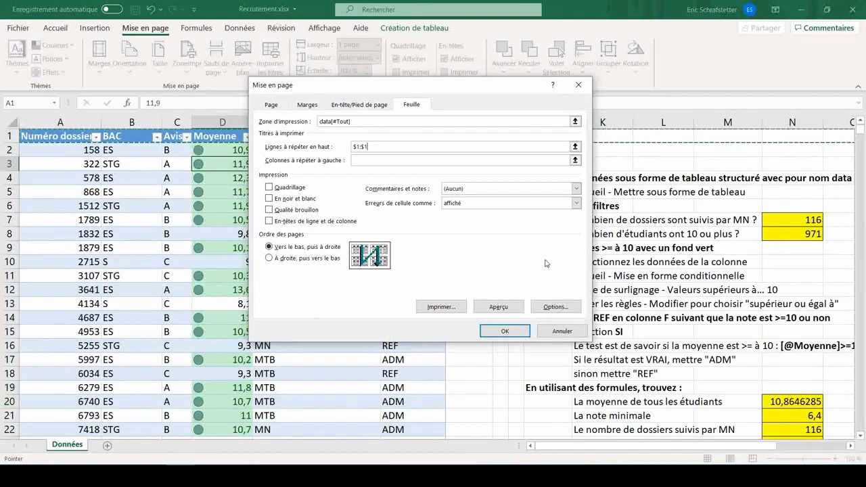
click(499, 306)
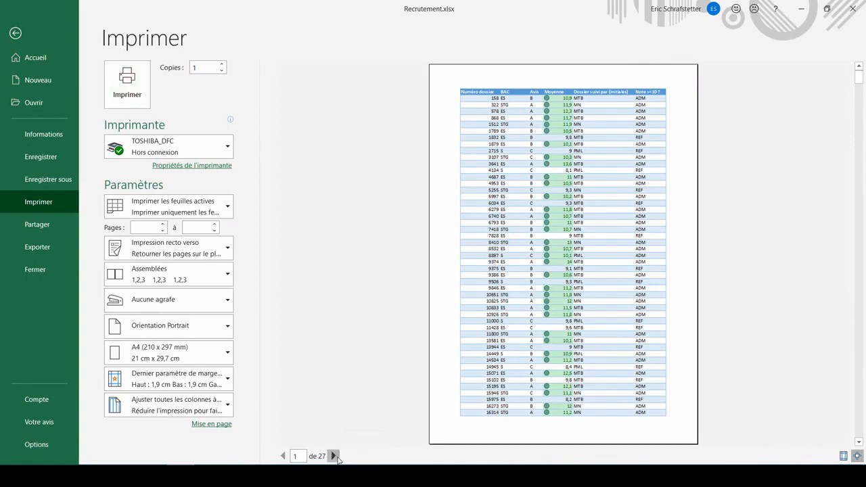
click(334, 456)
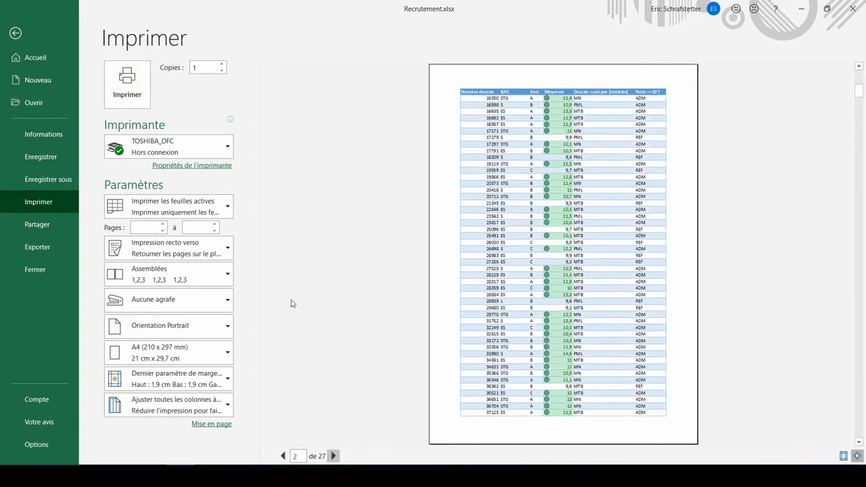
click(39, 250)
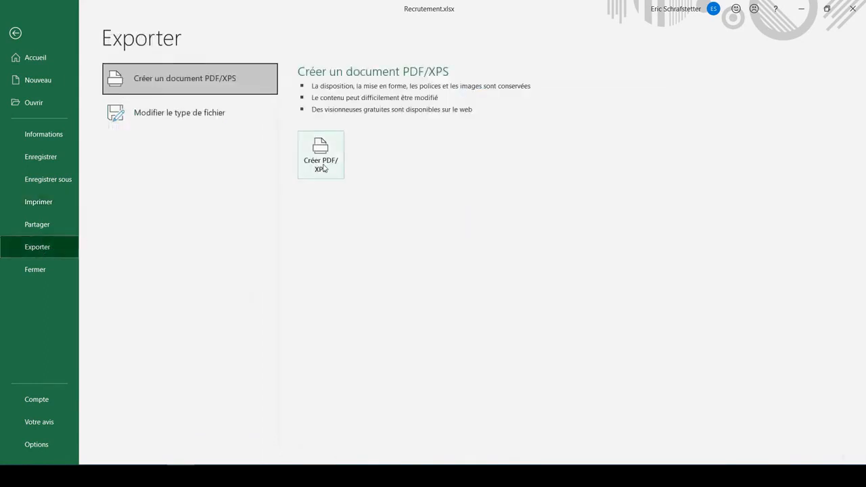
click(14, 34)
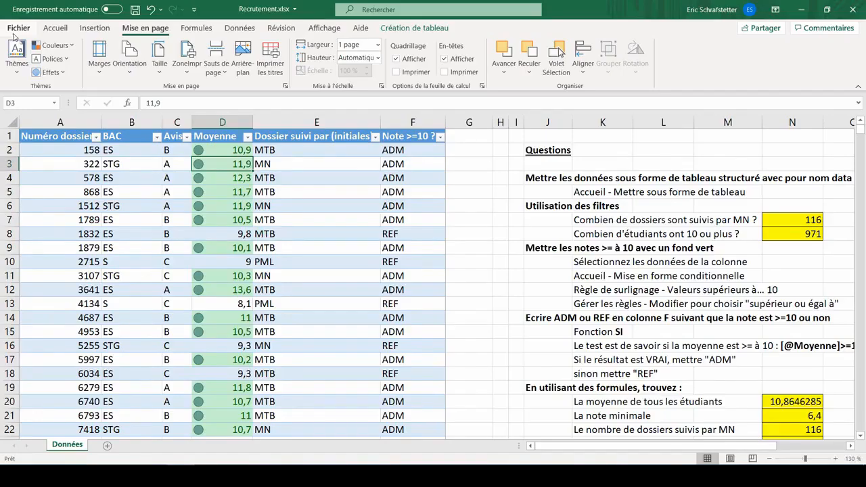